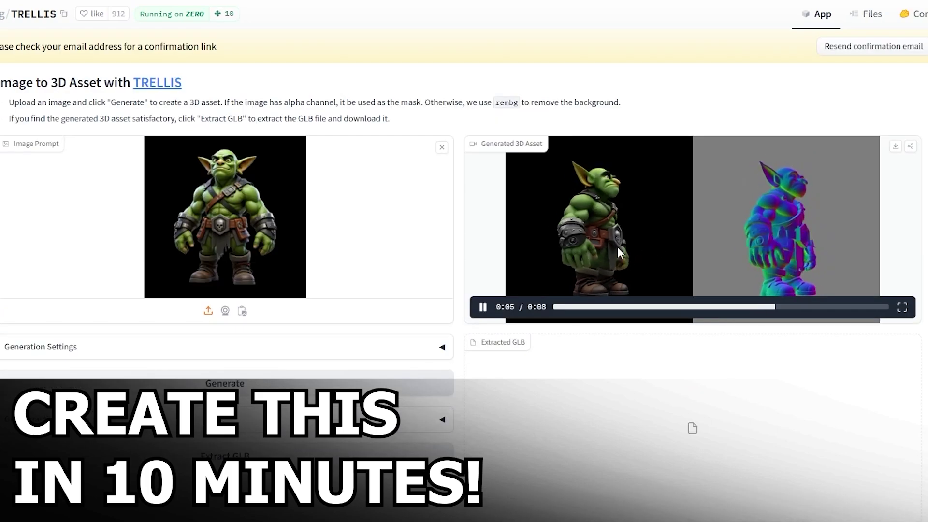
Extract the generated TRELLIS skeleton asset as a GLB file.
{"action": "left_click", "coordinate": [268, 453]}
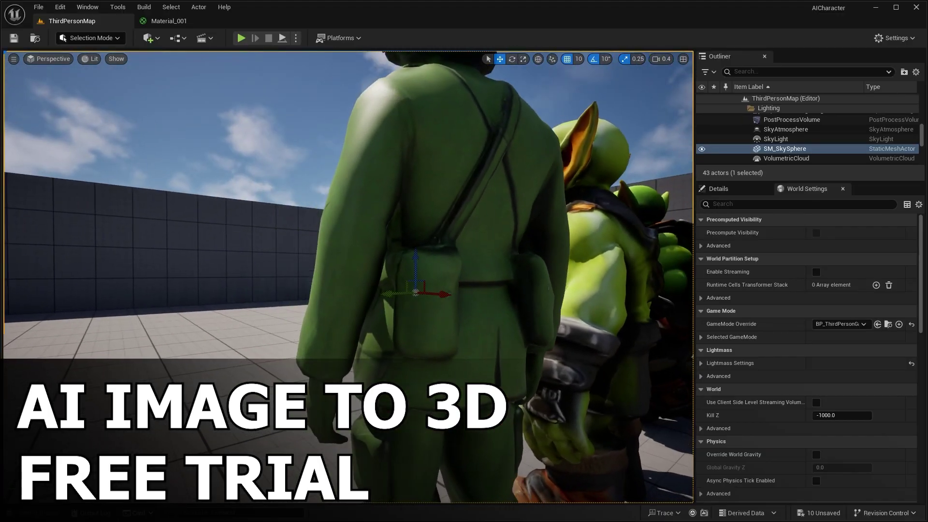
{"action": "right_click_drag", "start_coordinate": [325, 259], "coordinate": [304, 259]}
{"action": "scroll", "coordinate": [325, 259], "scroll_direction": "up", "scroll_amount": 5}
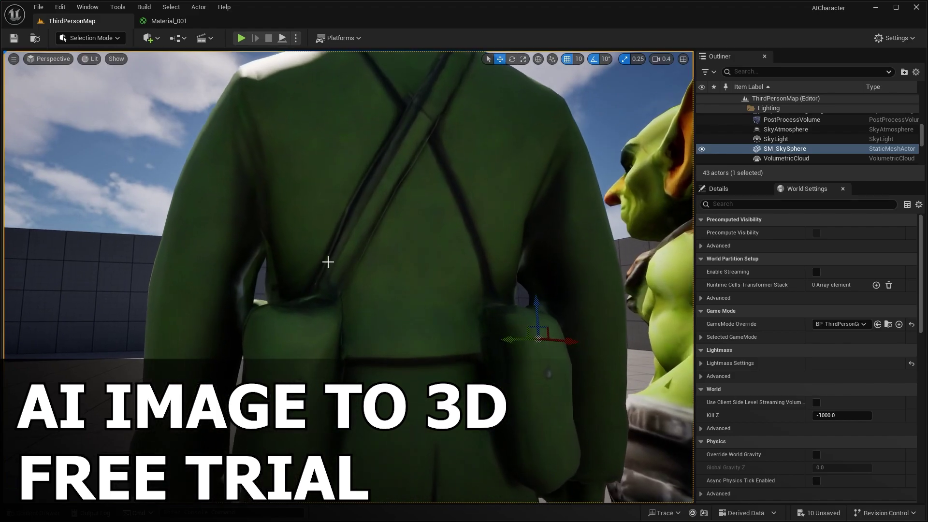
{"action": "key", "text": "g"}
{"action": "scroll", "coordinate": [303, 245], "scroll_direction": "down", "scroll_amount": 6}
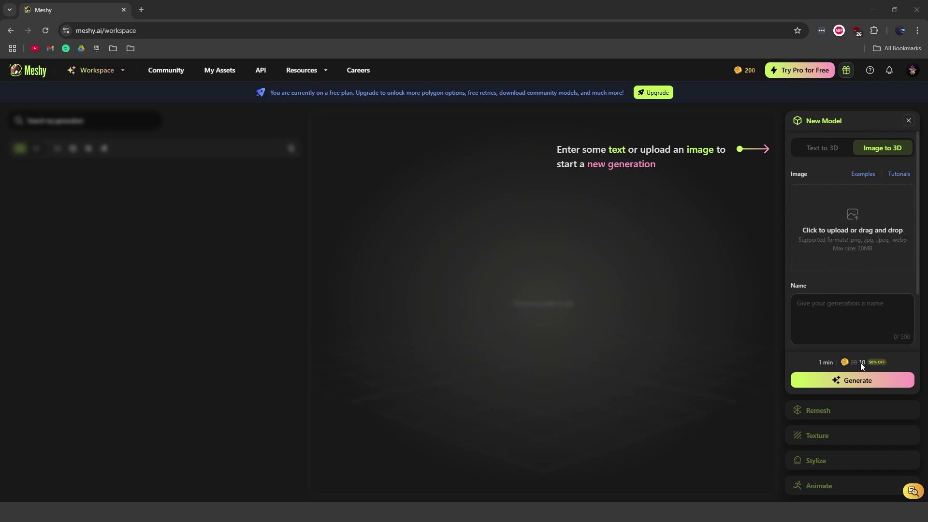
Upload the goblin warrior picture to Image to 3D, named Goblin Warrior, and scroll to Symmetry.
{"action": "mouse_move", "coordinate": [876, 366]}
{"action": "left_click_drag", "start_coordinate": [927, 219], "coordinate": [836, 221]}
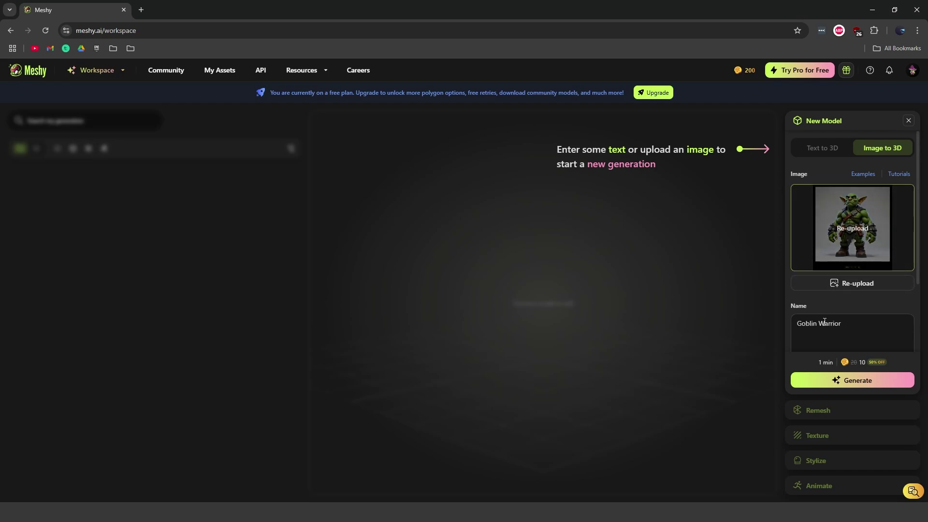
{"action": "scroll", "coordinate": [840, 325], "scroll_direction": "down", "scroll_amount": 1}
{"action": "scroll", "coordinate": [855, 280], "scroll_direction": "down", "scroll_amount": 2}
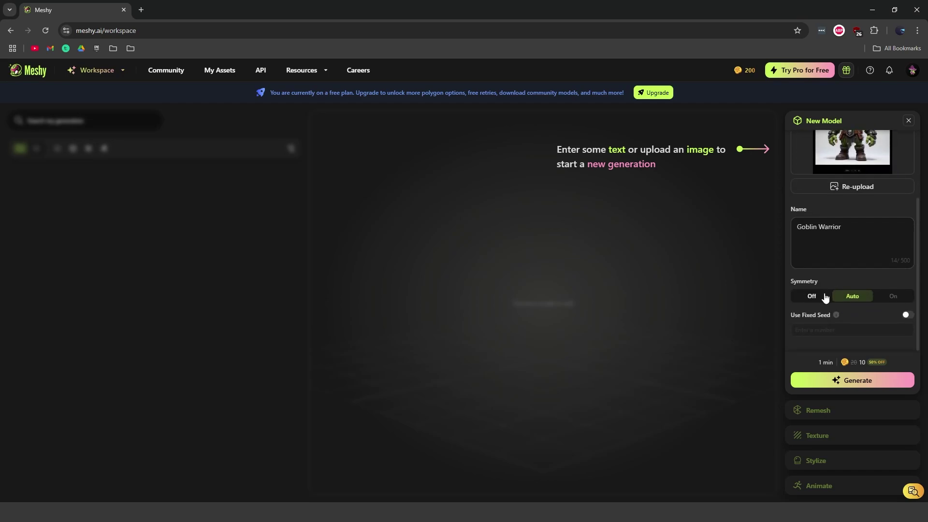
Generate the Goblin Warrior model and view its four draft versions.
{"action": "left_click", "coordinate": [845, 386]}
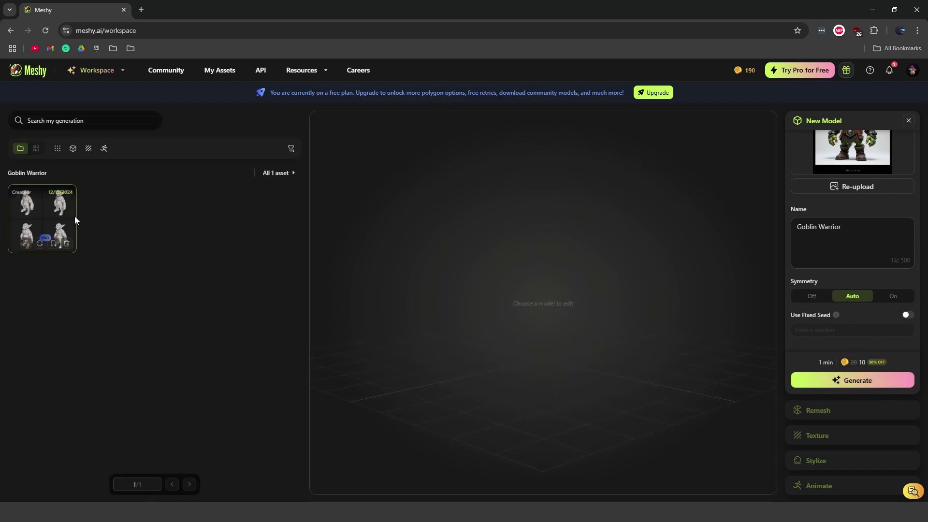
{"action": "left_click", "coordinate": [56, 197]}
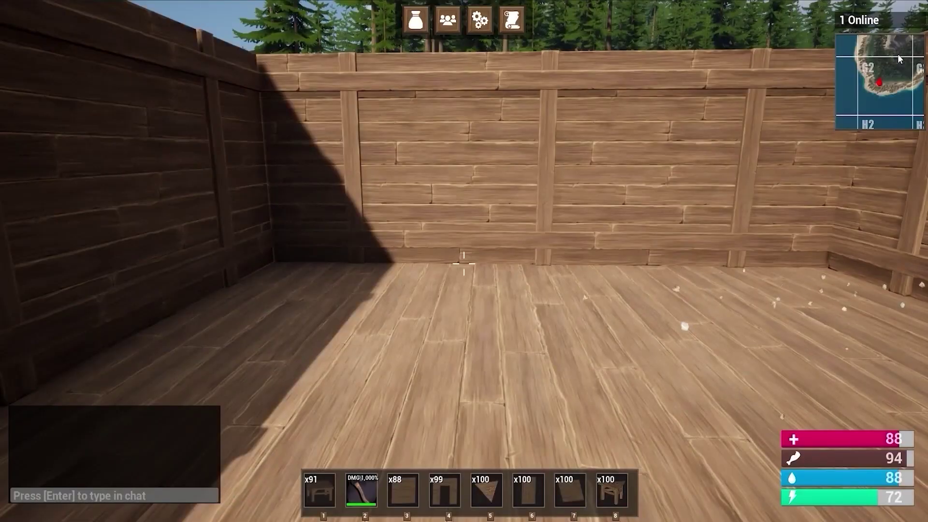
In the inventory, swap the hatchet out and put the ladders into hotbar slot 2.
{"action": "key", "text": "Tab"}
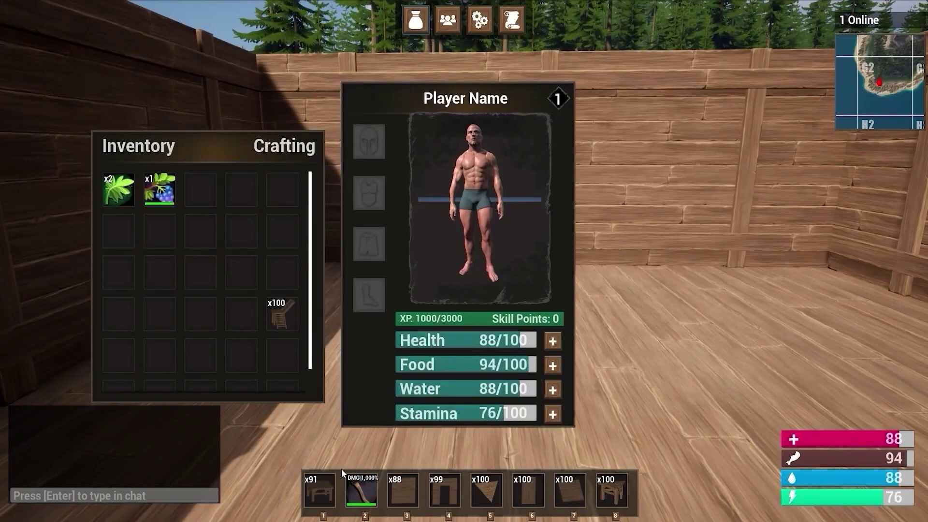
{"action": "mouse_move", "coordinate": [348, 478]}
{"action": "left_mouse_down"}
{"action": "mouse_move", "coordinate": [287, 387]}
{"action": "mouse_move", "coordinate": [282, 356]}
{"action": "left_mouse_up"}
{"action": "left_click_drag", "start_coordinate": [280, 310], "coordinate": [361, 488]}
{"action": "key", "text": "Tab"}
{"action": "key", "text": "2"}
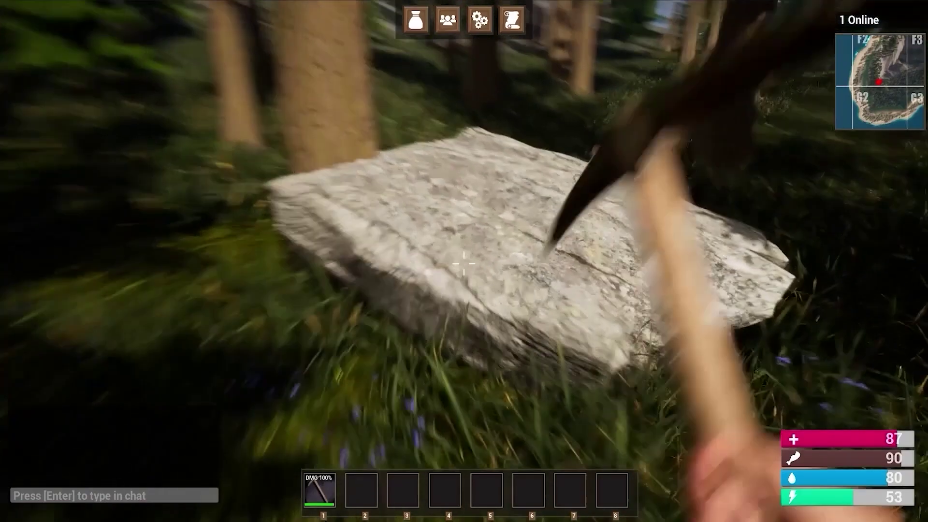
Mine the rock for stone and iron ore, then fell the coconut palm.
{"action": "left_click", "coordinate": [464, 264]}
{"action": "left_click", "coordinate": [464, 264]}
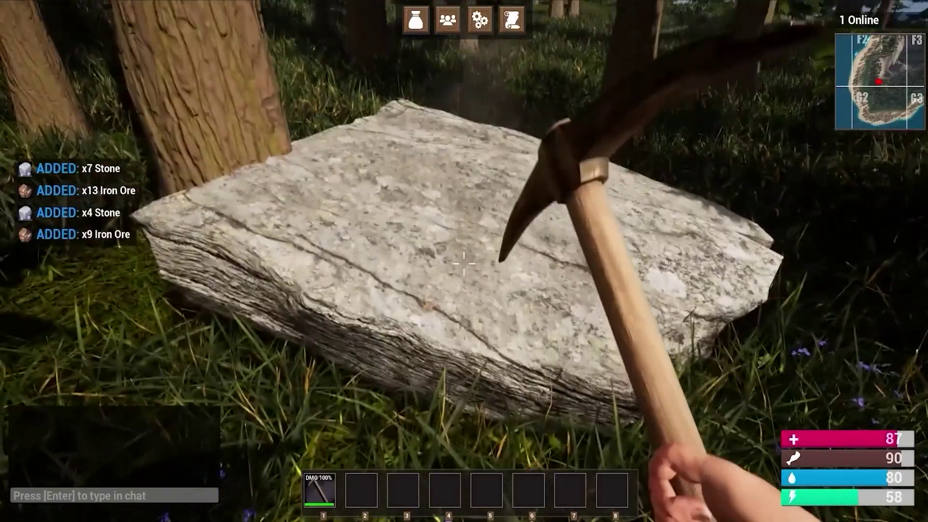
{"action": "left_click", "coordinate": [464, 264]}
{"action": "left_click", "coordinate": [464, 263]}
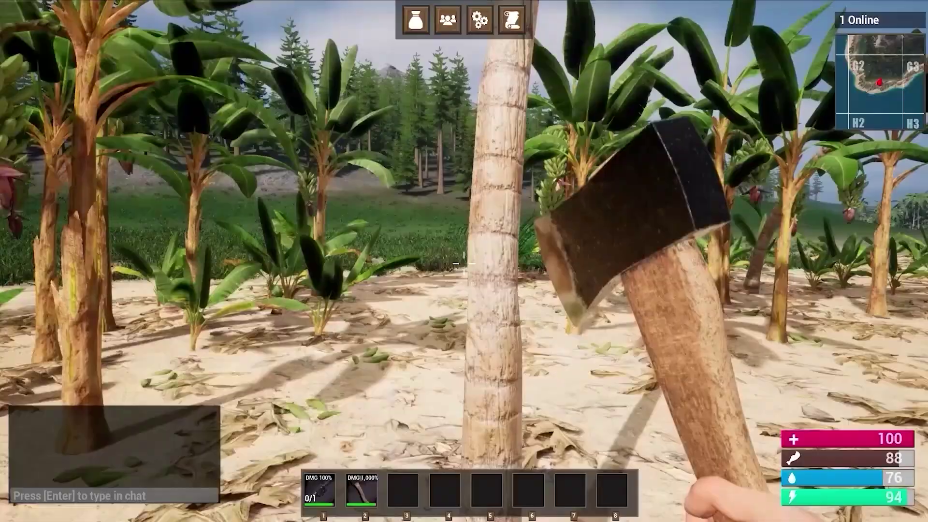
{"action": "left_click", "coordinate": [464, 264]}
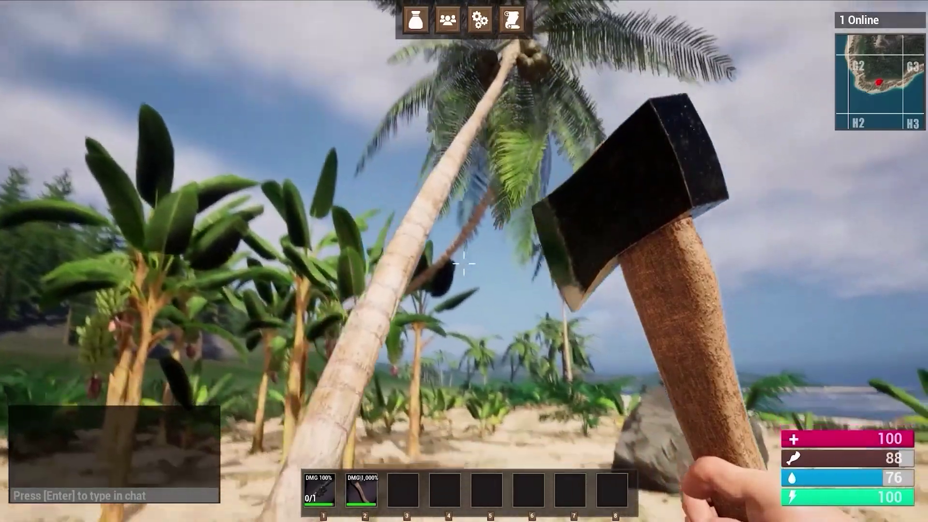
{"action": "left_click", "coordinate": [464, 263]}
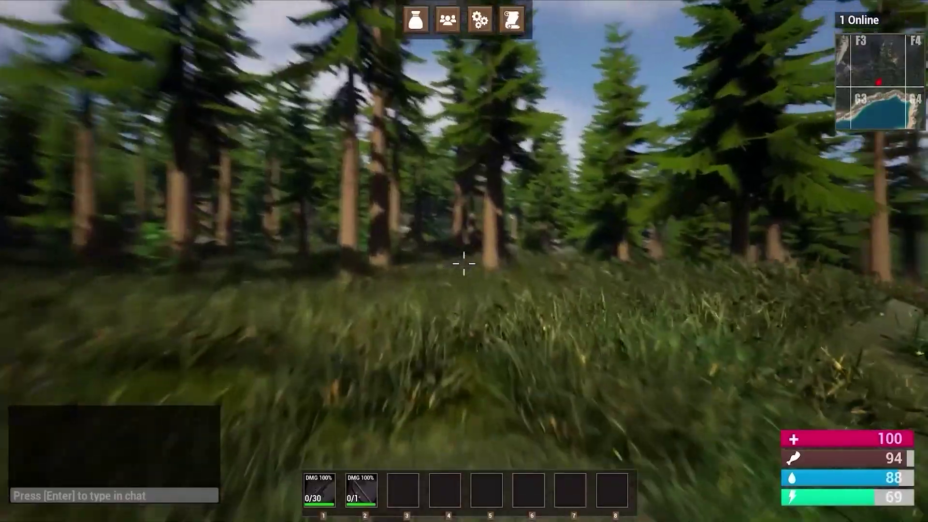
Place wall and doorway pieces on the wooden floor.
{"action": "key", "text": "1"}
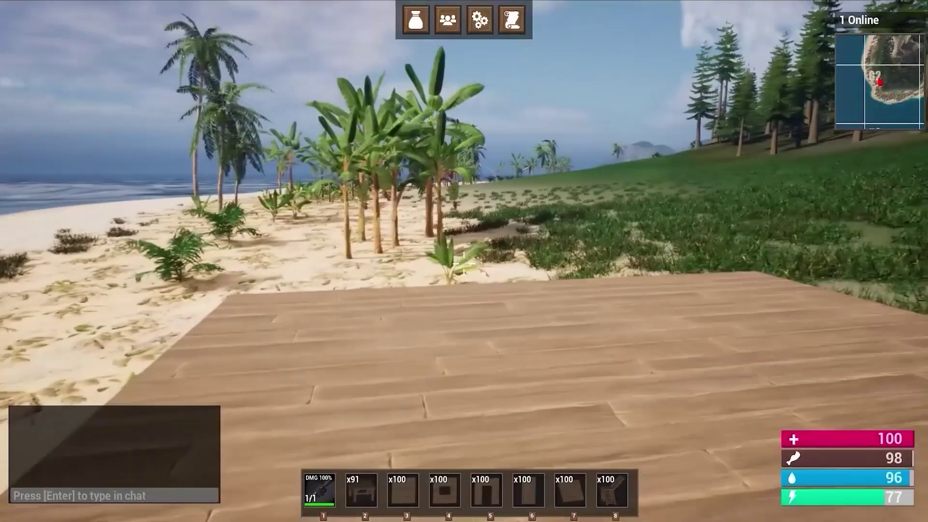
{"action": "key", "text": "4"}
{"action": "left_click", "coordinate": [464, 261]}
{"action": "key", "text": "5"}
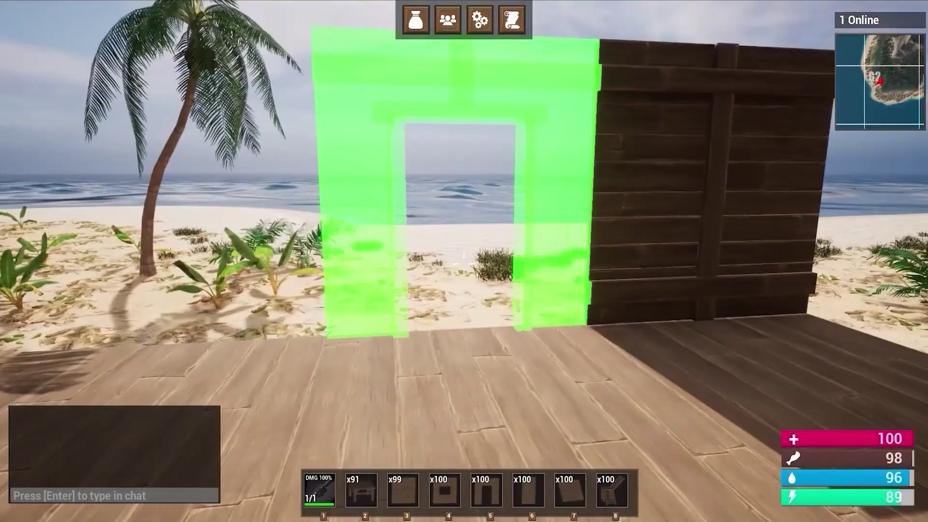
{"action": "left_click", "coordinate": [464, 261]}
{"action": "key", "text": "3"}
{"action": "left_click", "coordinate": [464, 261]}
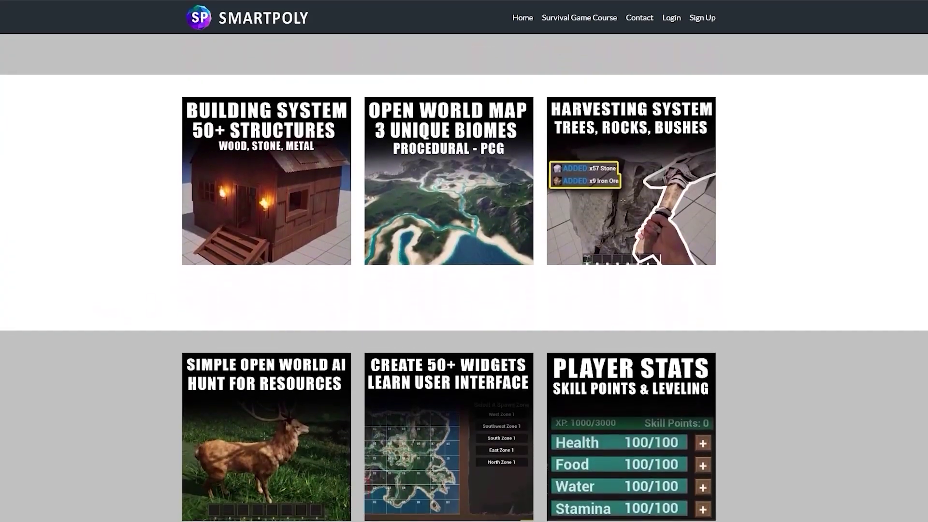
{"action": "scroll", "coordinate": [464, 261], "scroll_direction": "down", "scroll_amount": 6}
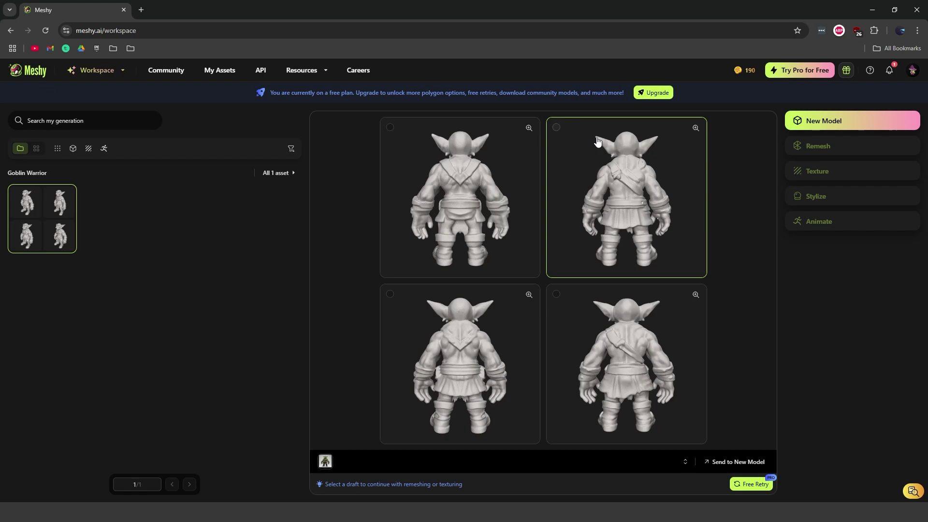
Remesh the second goblin draft with Texture off, Fixed 10K, Quad topology.
{"action": "left_click", "coordinate": [637, 143]}
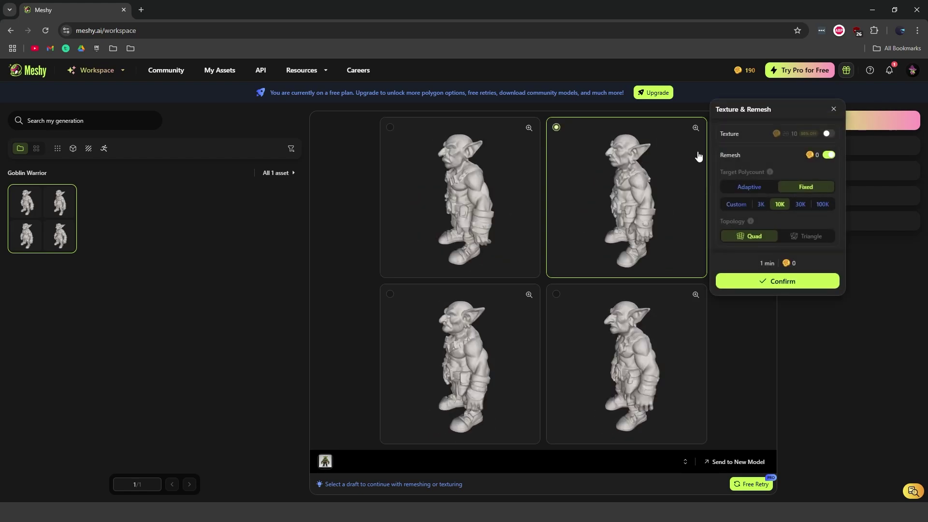
{"action": "left_click", "coordinate": [783, 283]}
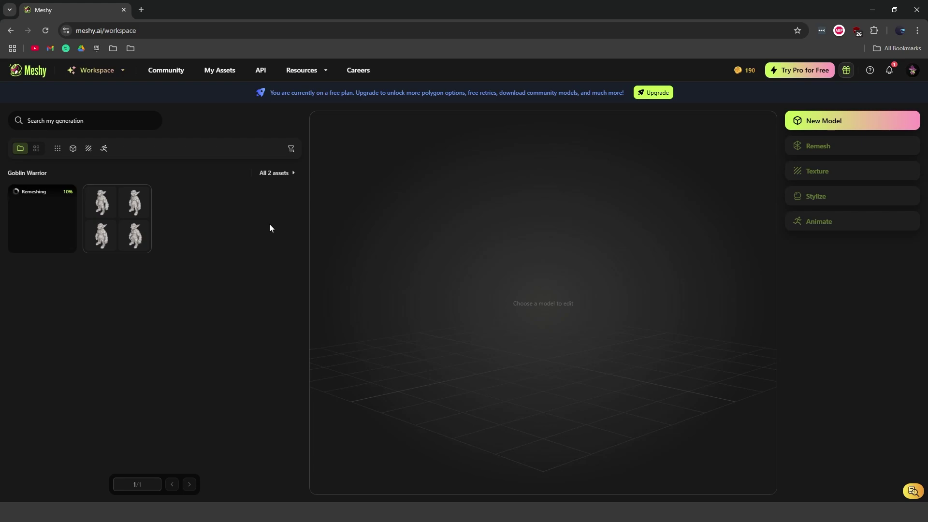
Load the remeshed goblin and examine its 10,072-face quad wireframe from several angles.
{"action": "left_click", "coordinate": [42, 213]}
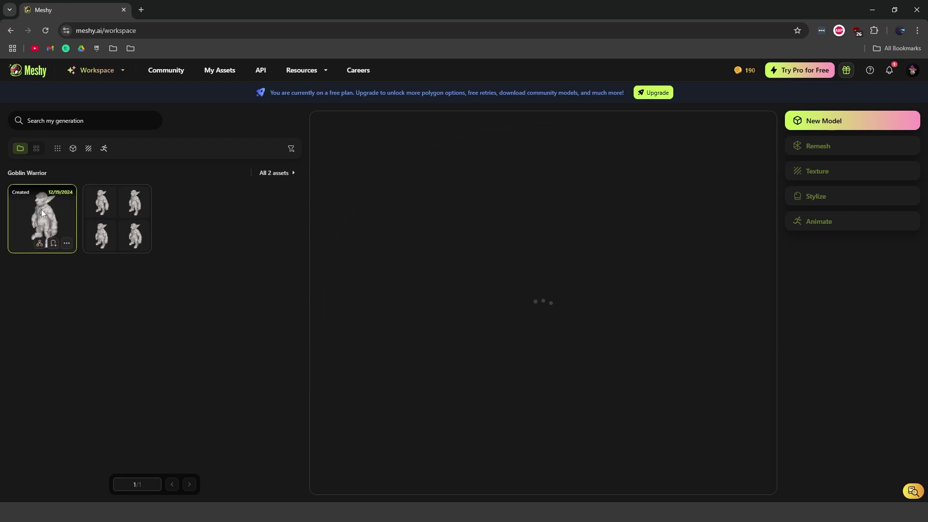
{"action": "left_click_drag", "start_coordinate": [566, 227], "coordinate": [483, 281]}
{"action": "scroll", "coordinate": [515, 220], "scroll_direction": "up", "scroll_amount": 5}
{"action": "scroll", "coordinate": [502, 304], "scroll_direction": "down", "scroll_amount": 5}
{"action": "left_click", "coordinate": [379, 122]}
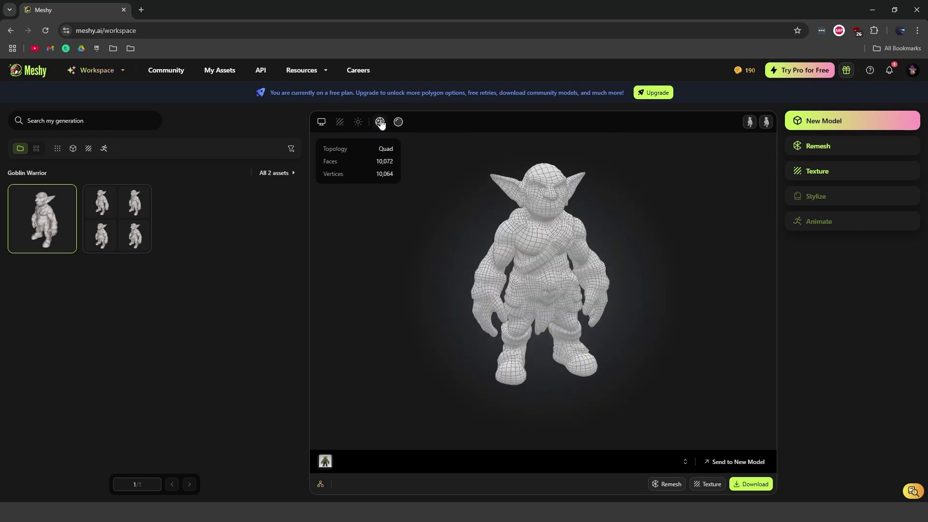
{"action": "scroll", "coordinate": [590, 212], "scroll_direction": "up", "scroll_amount": 3}
{"action": "left_click_drag", "start_coordinate": [589, 213], "coordinate": [533, 215]}
{"action": "left_click", "coordinate": [380, 122]}
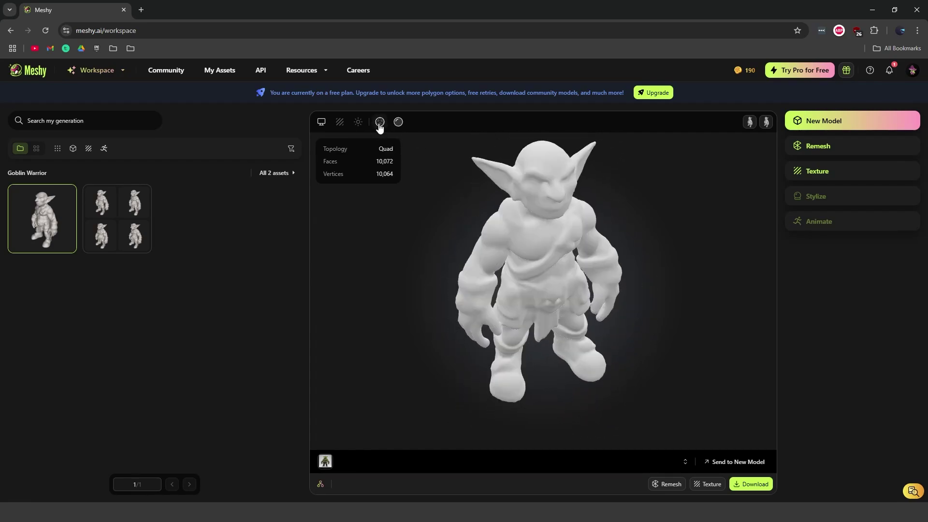
Texture the remeshed goblin using Image Input with the green goblin reference image.
{"action": "left_click_drag", "start_coordinate": [614, 216], "coordinate": [694, 325]}
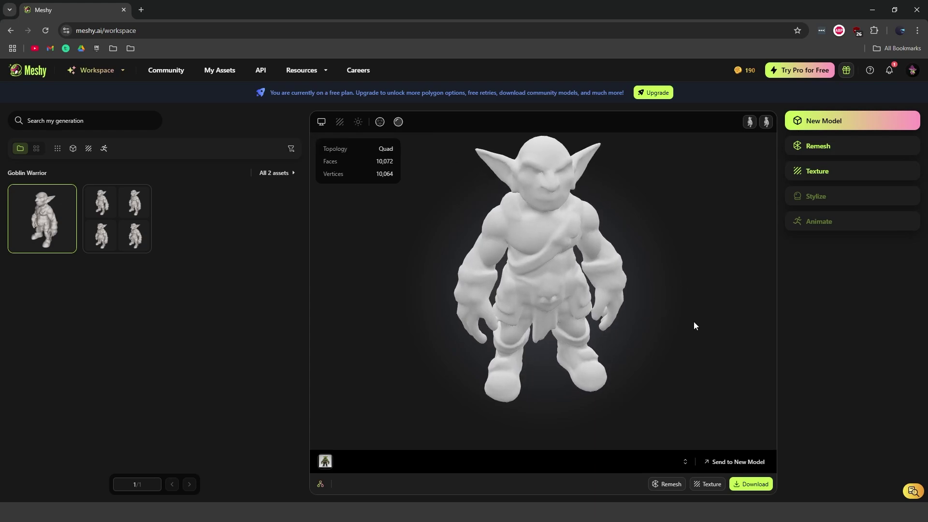
{"action": "left_click", "coordinate": [707, 484]}
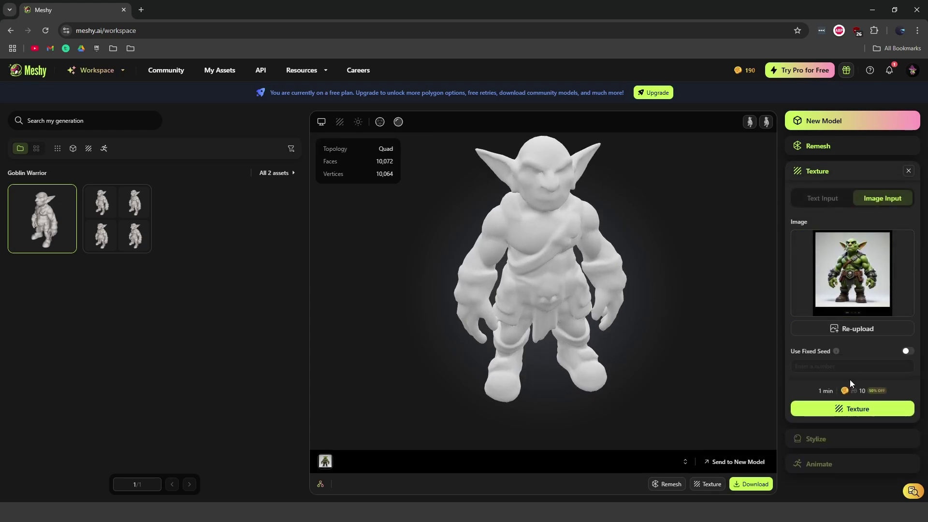
{"action": "left_click", "coordinate": [873, 411]}
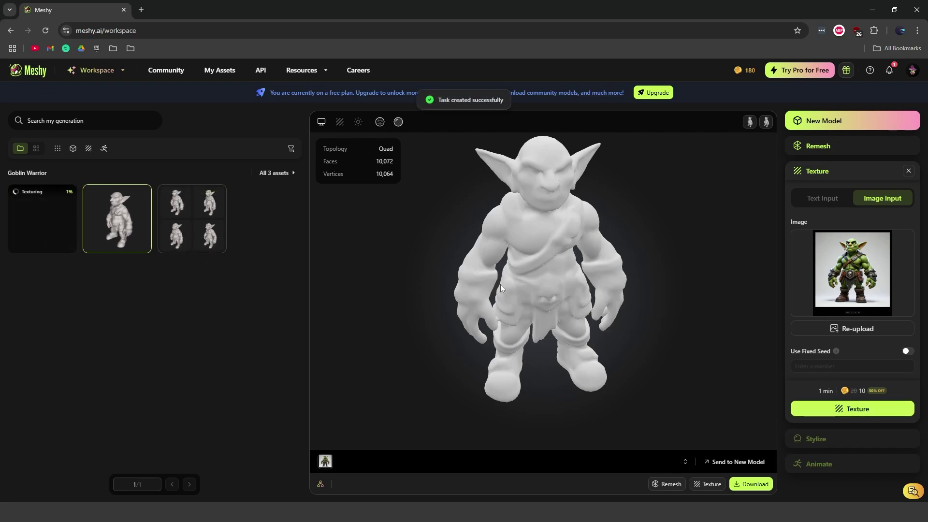
{"action": "left_click_drag", "start_coordinate": [500, 286], "coordinate": [532, 286]}
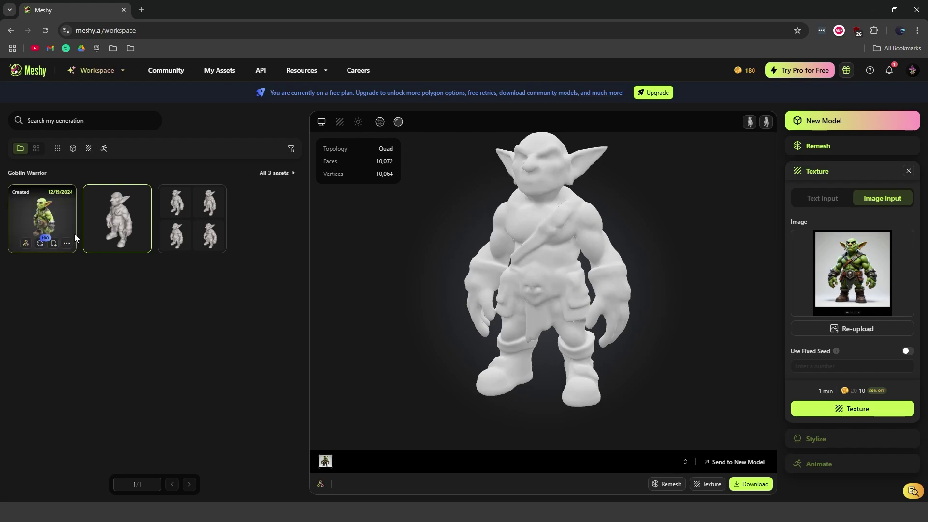
{"action": "left_click", "coordinate": [65, 224]}
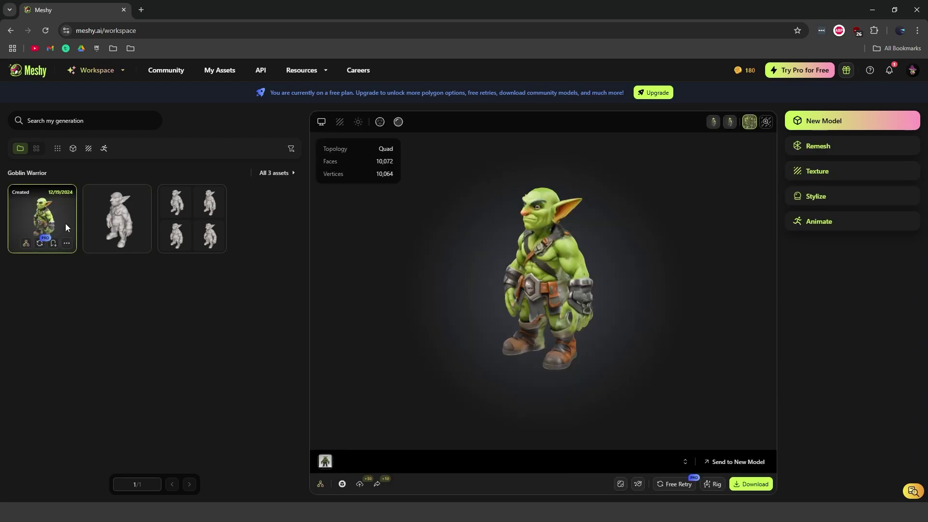
{"action": "scroll", "coordinate": [581, 205], "scroll_direction": "up", "scroll_amount": 5}
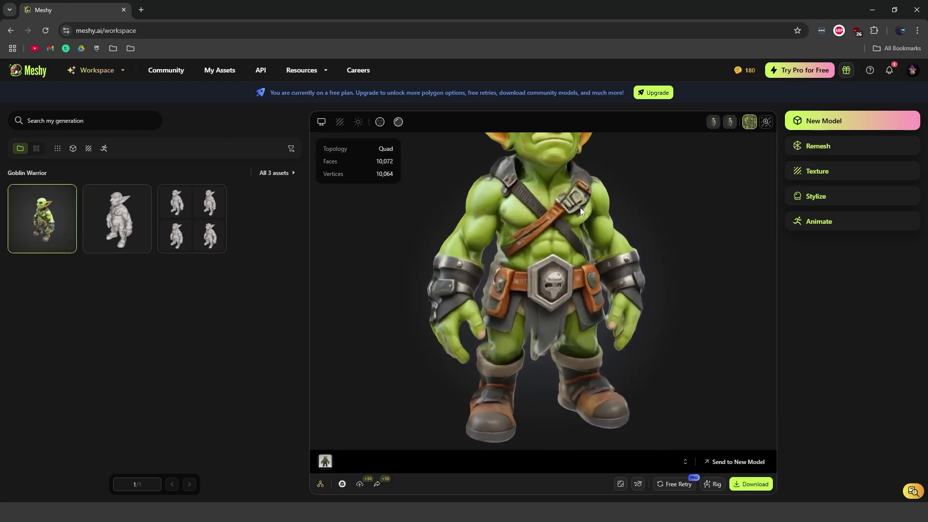
{"action": "left_click_drag", "start_coordinate": [541, 210], "coordinate": [483, 217]}
{"action": "scroll", "coordinate": [557, 237], "scroll_direction": "up", "scroll_amount": 3}
{"action": "left_click_drag", "start_coordinate": [630, 196], "coordinate": [562, 184]}
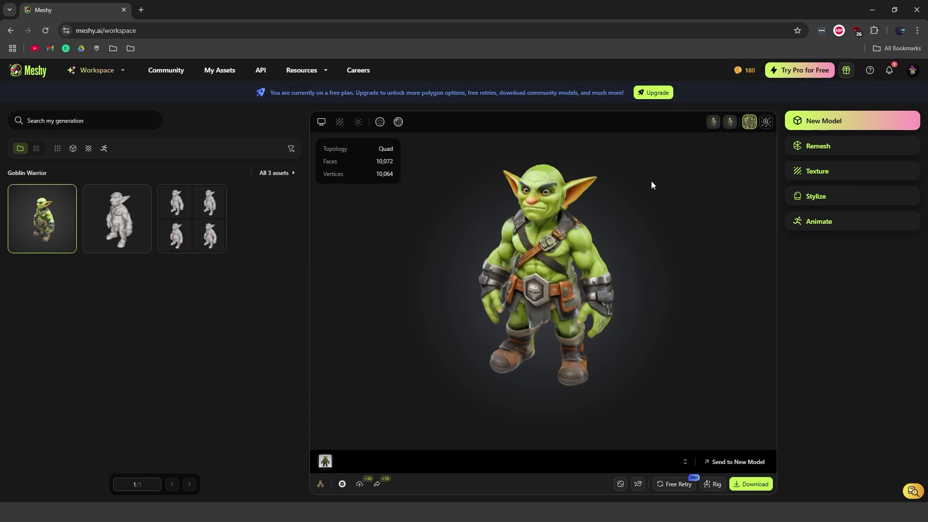
{"action": "left_click_drag", "start_coordinate": [638, 225], "coordinate": [693, 233]}
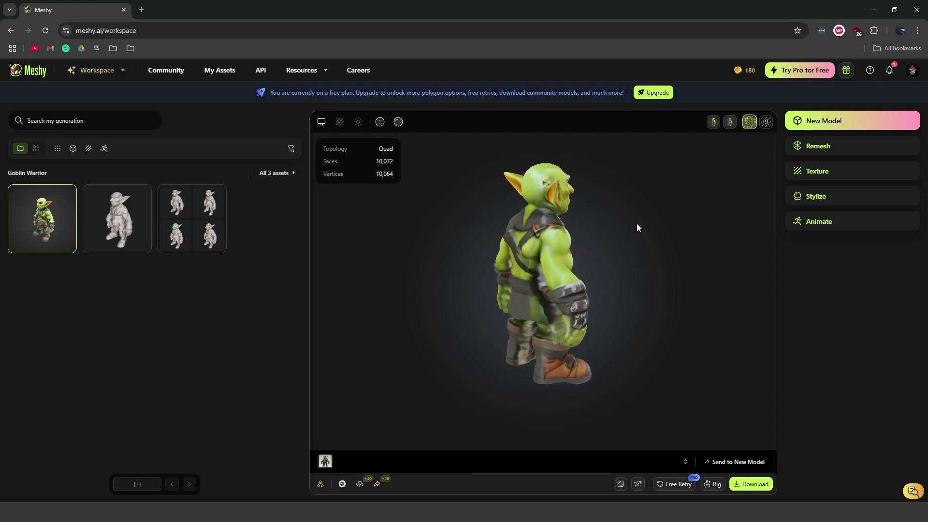
{"action": "left_click_drag", "start_coordinate": [612, 231], "coordinate": [541, 266]}
{"action": "left_click_drag", "start_coordinate": [621, 198], "coordinate": [573, 210]}
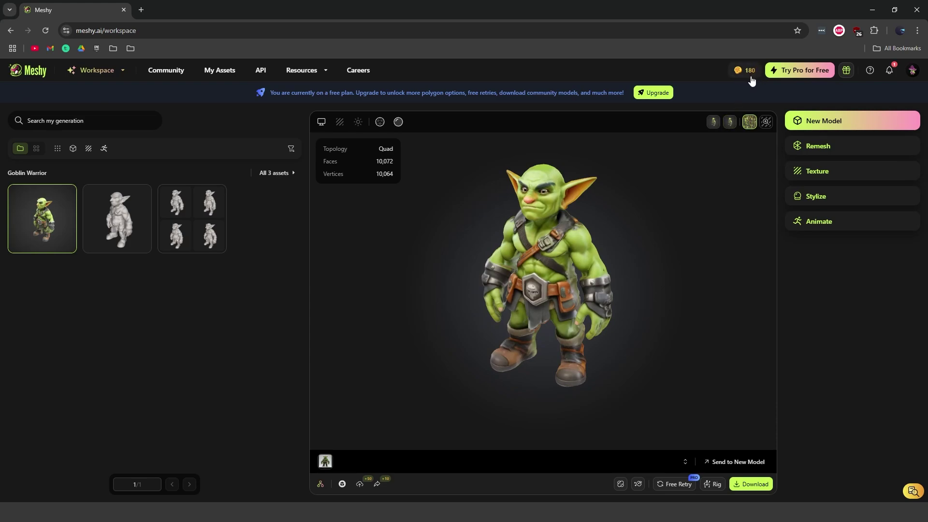
{"action": "left_click_drag", "start_coordinate": [570, 228], "coordinate": [624, 234]}
{"action": "left_click_drag", "start_coordinate": [591, 201], "coordinate": [618, 197]}
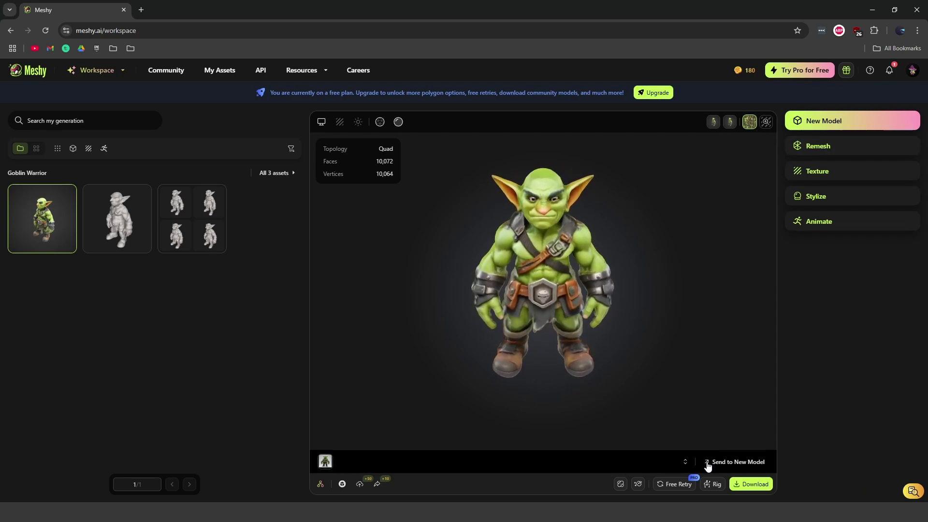
Download the textured Goblin Warrior in fbx format.
{"action": "left_click", "coordinate": [748, 484]}
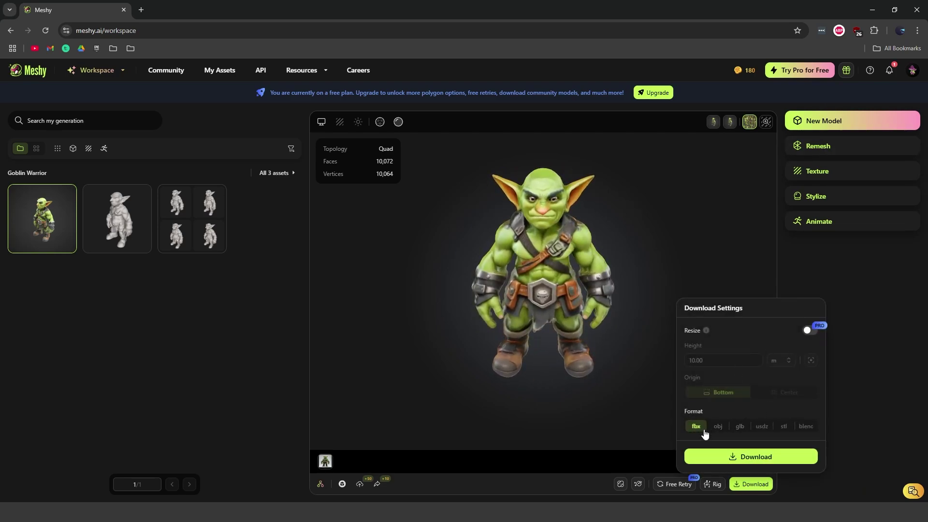
{"action": "left_click", "coordinate": [735, 455]}
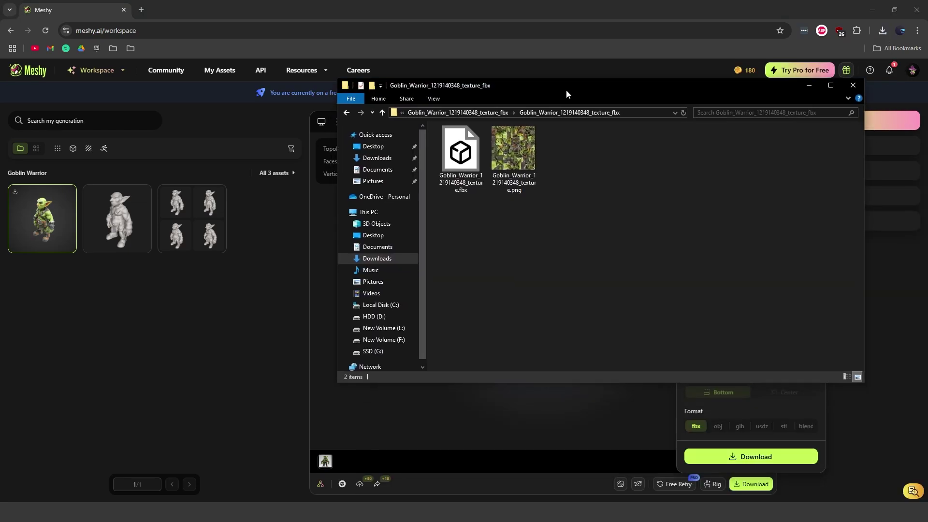
Check the downloaded goblin fbx and texture png in File Explorer, leaving the fbx selected.
{"action": "left_click_drag", "start_coordinate": [566, 89], "coordinate": [587, 122]}
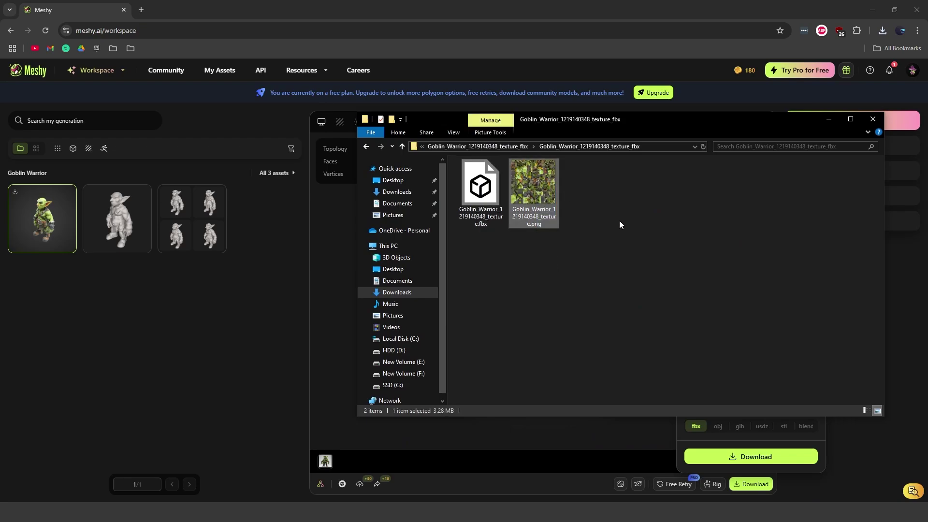
{"action": "left_click_drag", "start_coordinate": [620, 220], "coordinate": [459, 179]}
{"action": "left_click", "coordinate": [504, 251]}
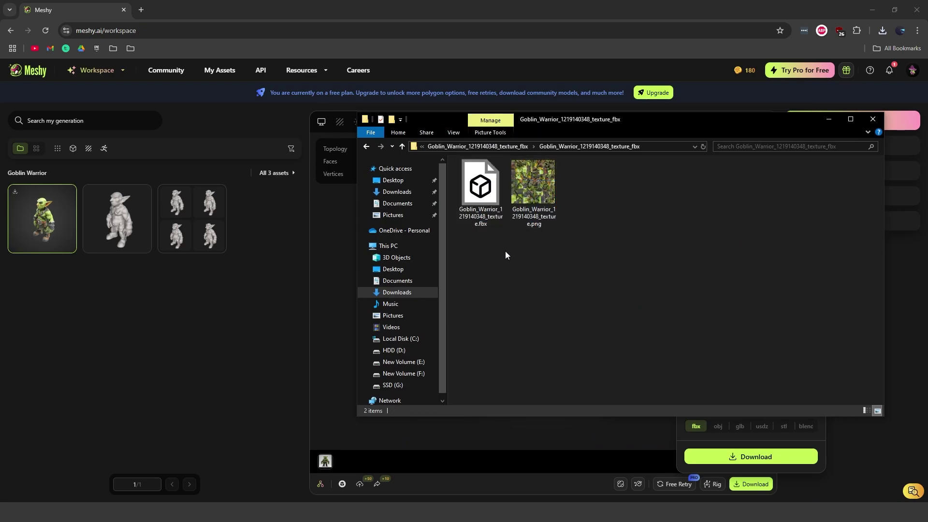
{"action": "left_click", "coordinate": [483, 203]}
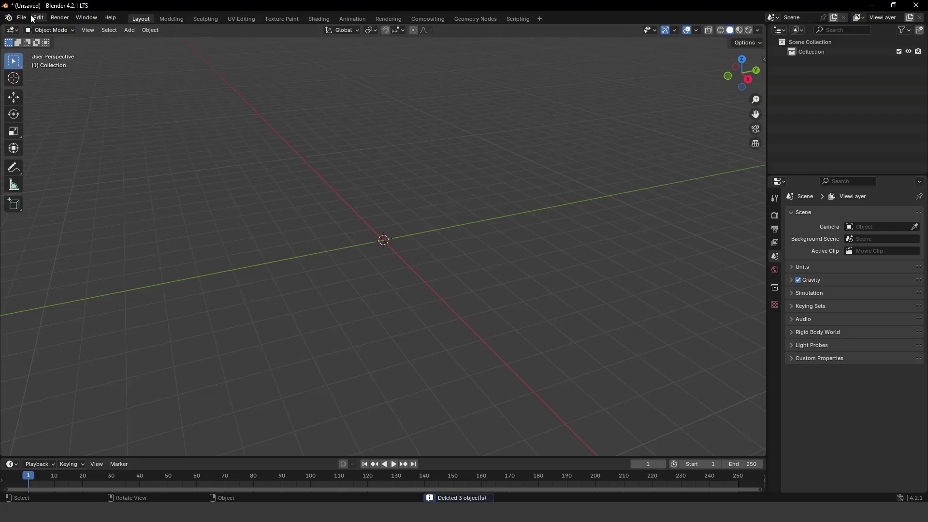
{"action": "left_click", "coordinate": [29, 18]}
{"action": "mouse_move", "coordinate": [74, 154]}
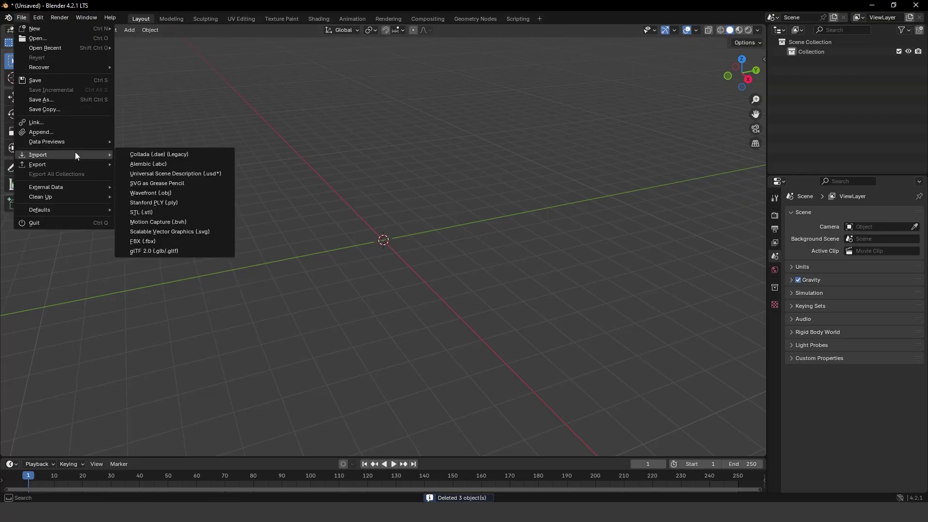
{"action": "left_click", "coordinate": [163, 240]}
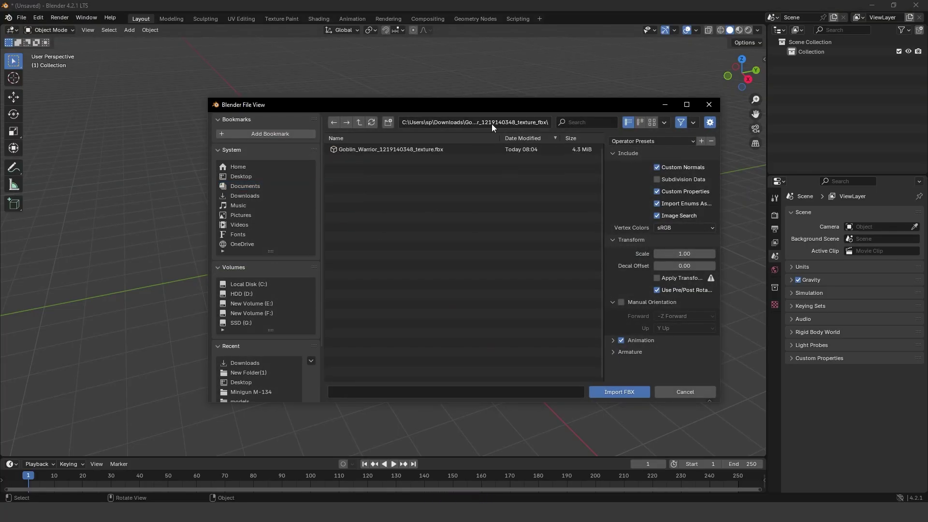
{"action": "left_click", "coordinate": [409, 150]}
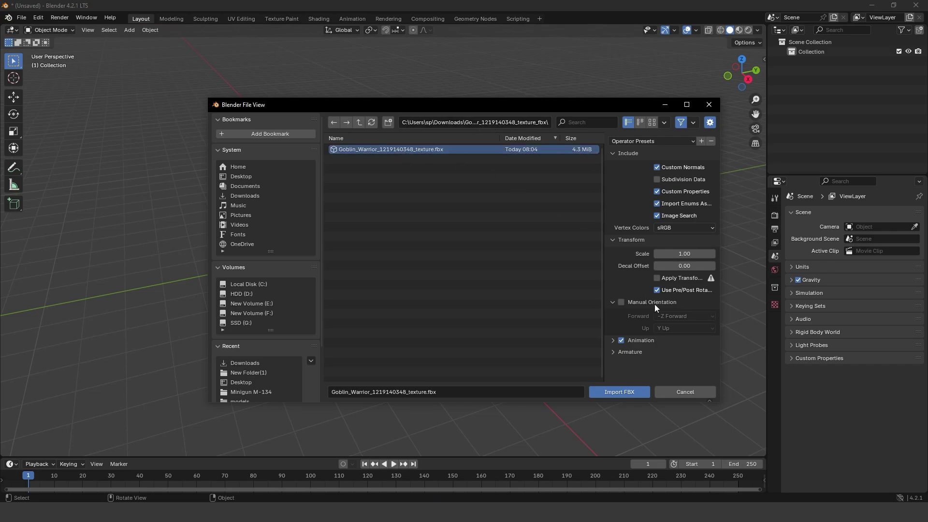
Import the chosen goblin FBX into Blender and select the goblin mesh.
{"action": "left_click", "coordinate": [628, 393]}
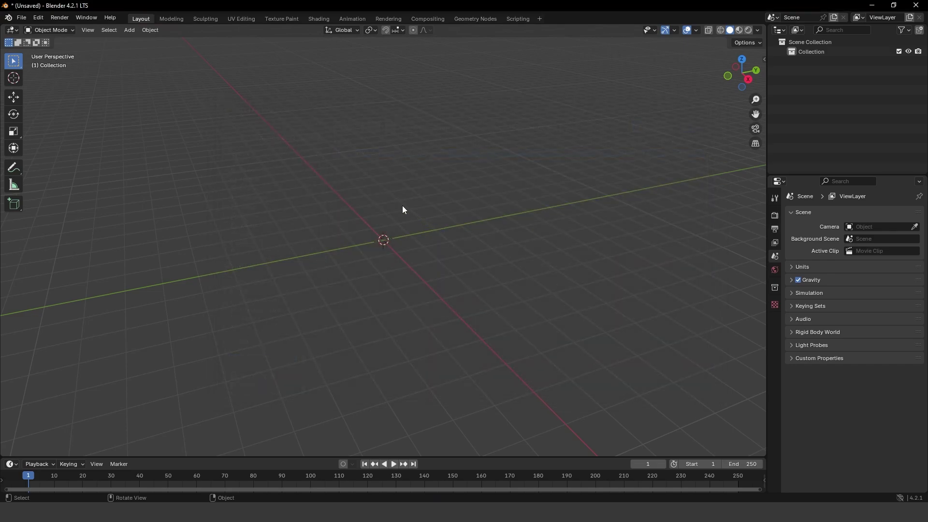
{"action": "scroll", "coordinate": [423, 191], "scroll_direction": "up", "scroll_amount": 6}
{"action": "middle_click_drag", "start_coordinate": [424, 182], "coordinate": [398, 230]}
{"action": "left_click", "coordinate": [430, 184]}
In Edit Mode, raise the whole goblin mesh along Z until its feet touch the ground line.
{"action": "key", "text": "Tab"}
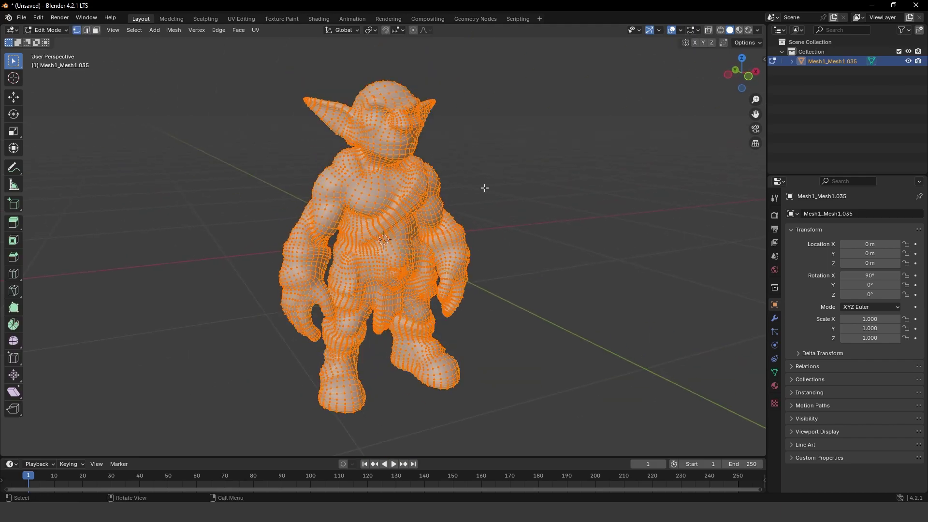
{"action": "middle_click_drag", "start_coordinate": [482, 189], "coordinate": [506, 209]}
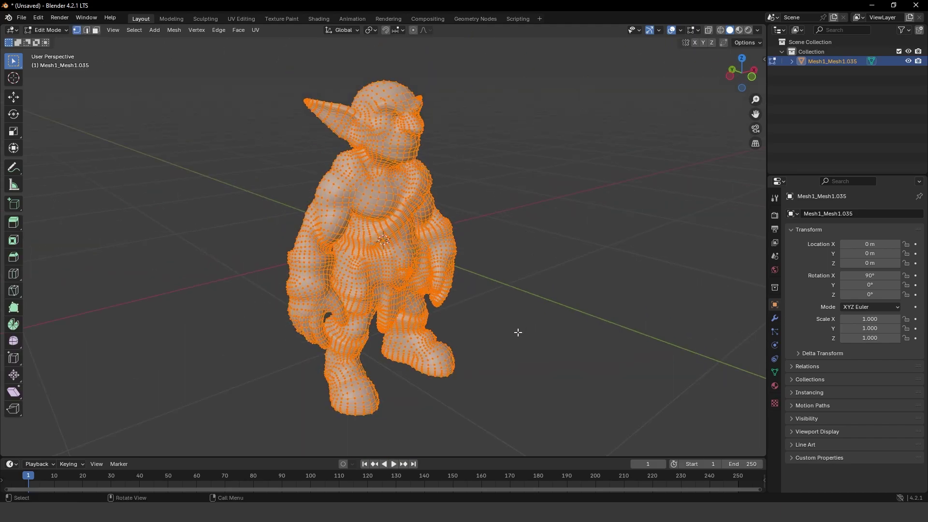
{"action": "key", "text": "g"}
{"action": "key", "text": "z"}
{"action": "left_click", "coordinate": [468, 186]}
{"action": "key", "text": "grave"}
{"action": "left_click", "coordinate": [523, 186]}
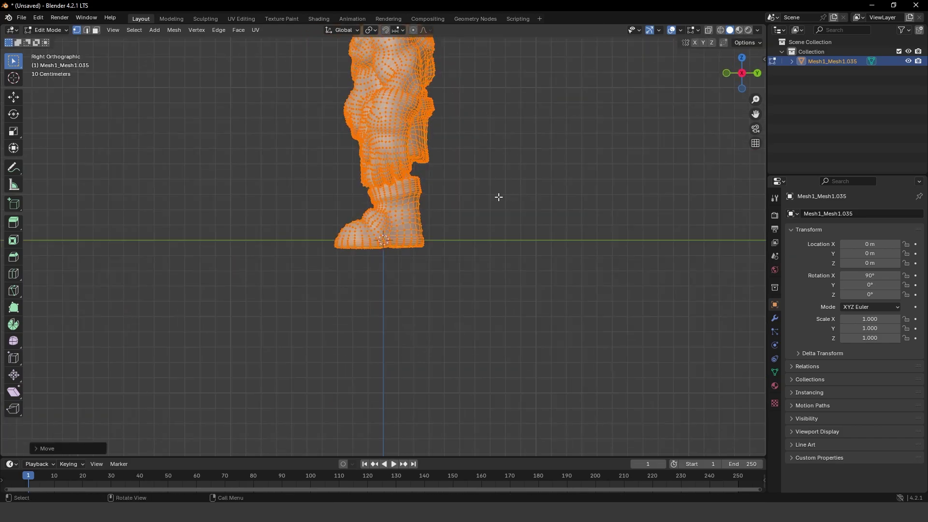
{"action": "scroll", "coordinate": [493, 199], "scroll_direction": "up", "scroll_amount": 6}
{"action": "key", "text": "g"}
{"action": "key", "text": "z"}
{"action": "left_click", "coordinate": [428, 212]}
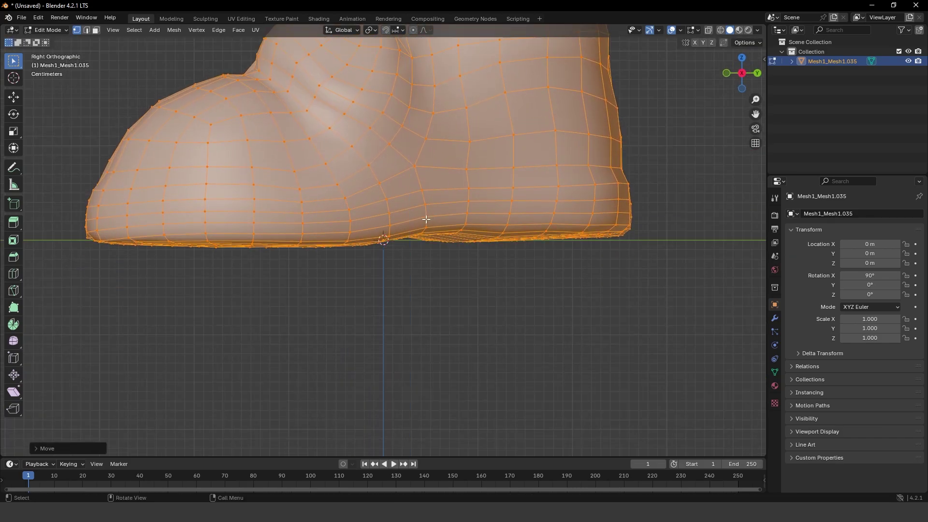
Return to a solid-shaded perspective view, leave Edit Mode and frame the whole goblin.
{"action": "middle_click_drag", "start_coordinate": [428, 213], "coordinate": [507, 246]}
{"action": "key", "text": "z"}
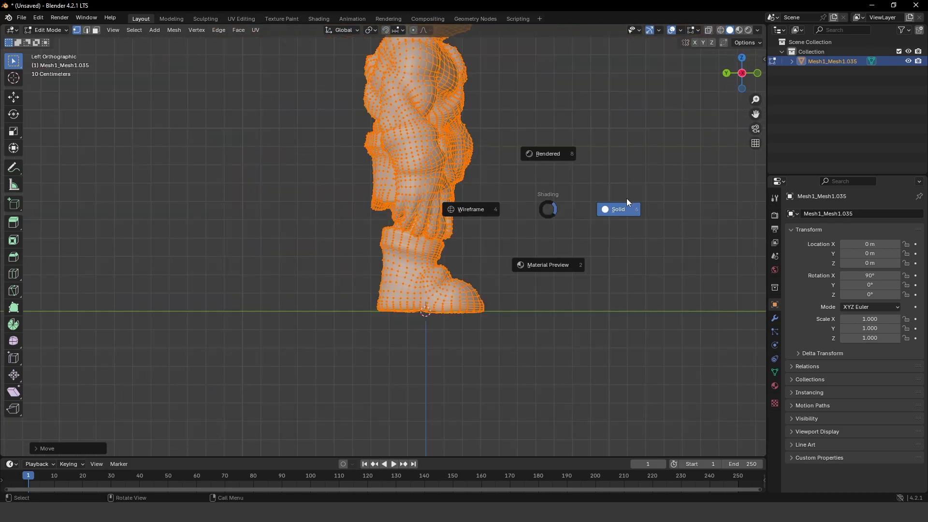
{"action": "left_click", "coordinate": [627, 202]}
{"action": "middle_click_drag", "start_coordinate": [597, 204], "coordinate": [507, 208]}
{"action": "key", "text": "Tab"}
{"action": "middle_click_drag", "start_coordinate": [507, 208], "coordinate": [464, 266], "text": "shift"}
{"action": "scroll", "coordinate": [492, 279], "scroll_direction": "down", "scroll_amount": 3}
Export the goblin as SK_Orc.fbx into the Goblin_Warrior folder, then switch to the browser.
{"action": "left_click", "coordinate": [22, 17]}
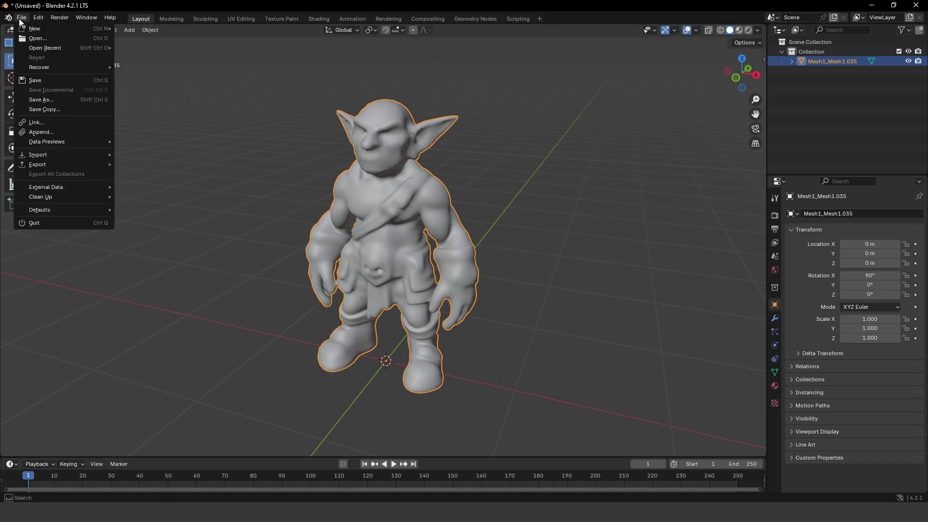
{"action": "mouse_move", "coordinate": [67, 165]}
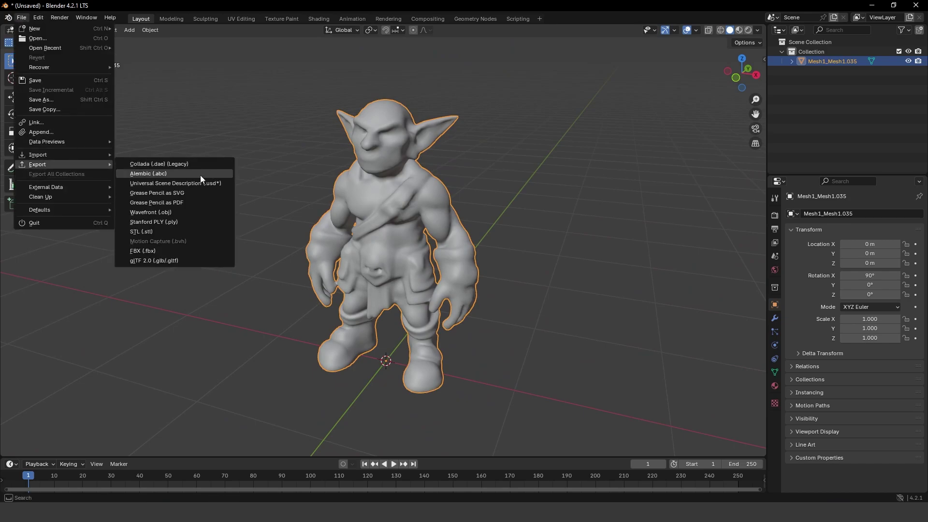
{"action": "left_click", "coordinate": [151, 252]}
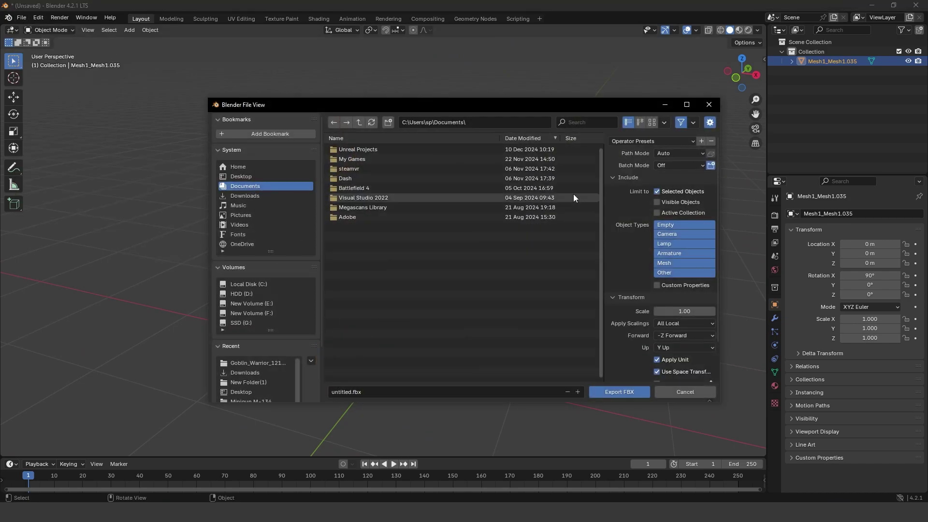
{"action": "left_click", "coordinate": [257, 195]}
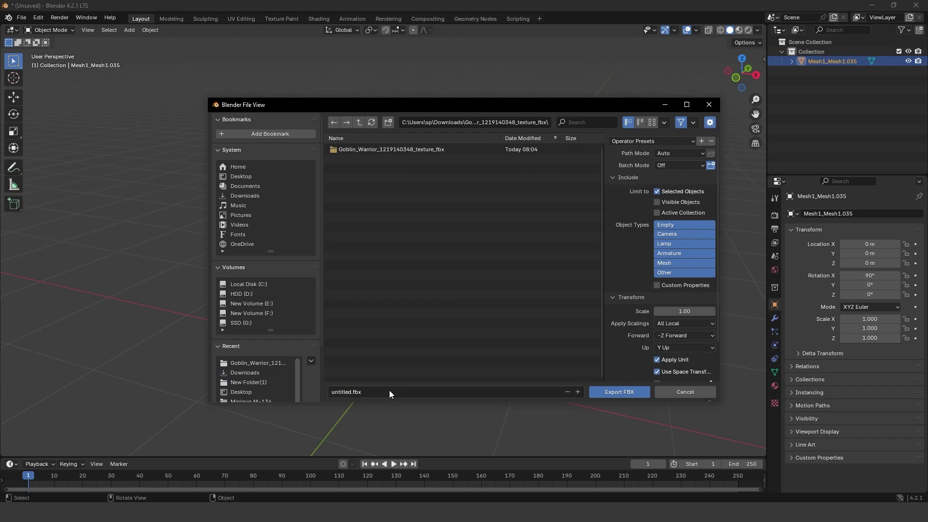
{"action": "left_click", "coordinate": [390, 391]}
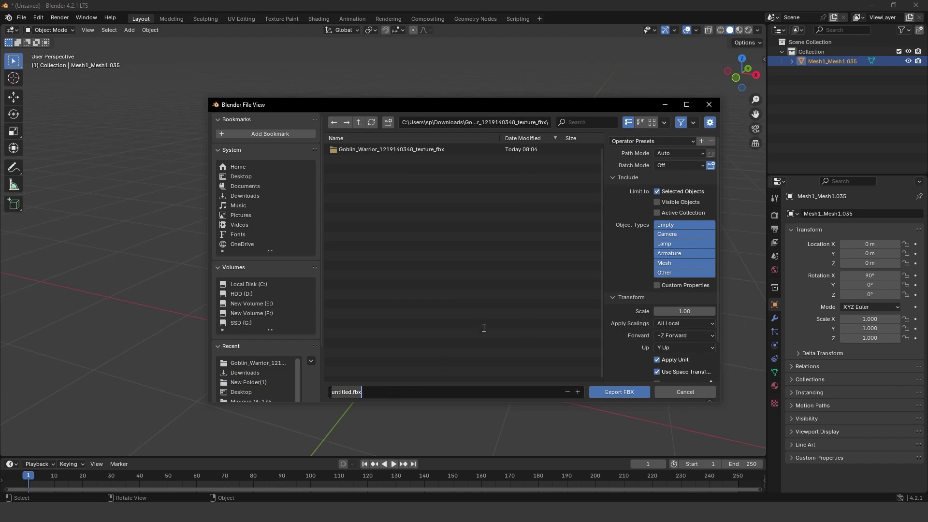
{"action": "type", "text": "SK_Orc"}
{"action": "left_click", "coordinate": [620, 391]}
{"action": "key", "text": "alt+Tab"}
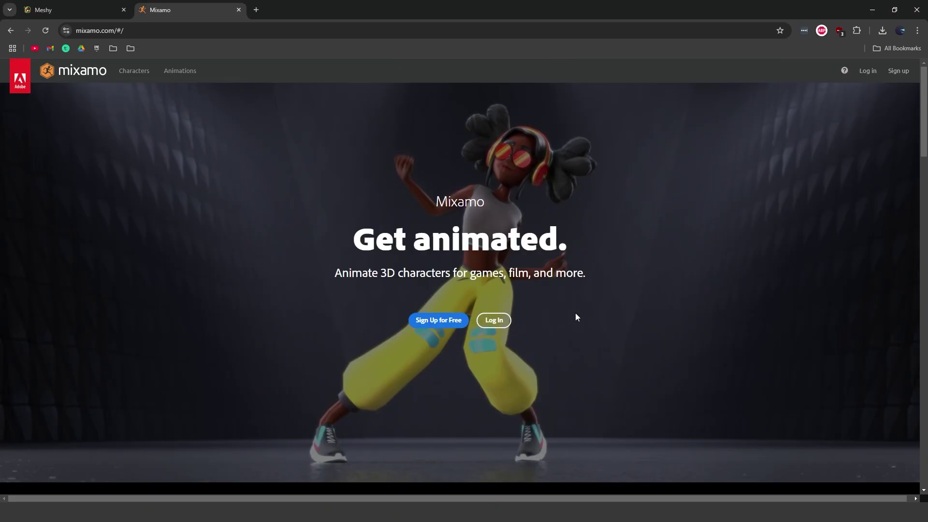
Log in to Mixamo, place chin, wrist, elbow and knee markers on SK_Orc, and start auto-rigging.
{"action": "left_click", "coordinate": [508, 321]}
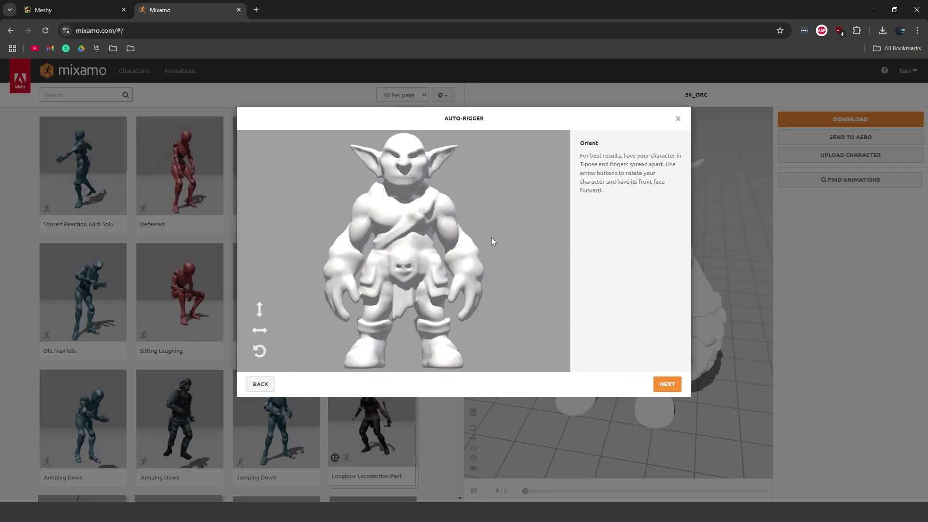
{"action": "left_click", "coordinate": [674, 389]}
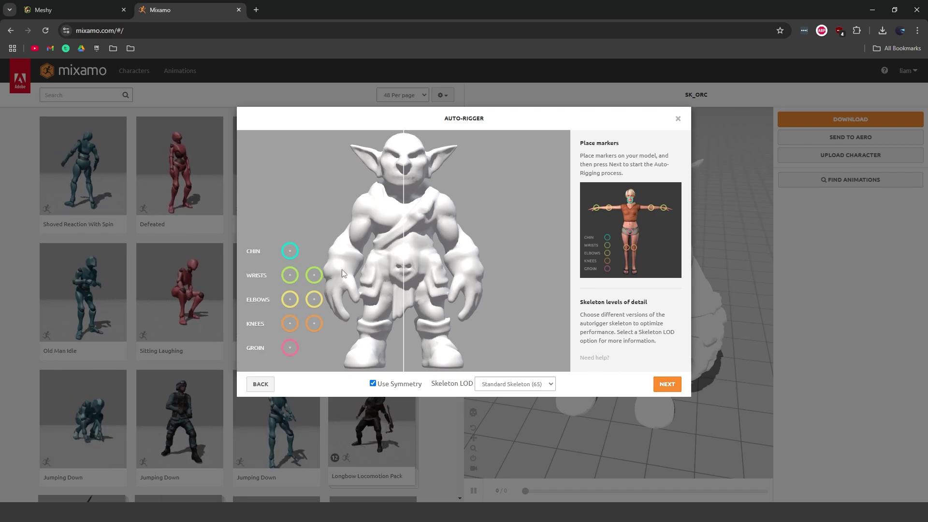
{"action": "left_click_drag", "start_coordinate": [289, 250], "coordinate": [404, 176]}
{"action": "mouse_move", "coordinate": [290, 275]}
{"action": "left_mouse_down"}
{"action": "mouse_move", "coordinate": [353, 263]}
{"action": "mouse_move", "coordinate": [341, 271]}
{"action": "left_mouse_up"}
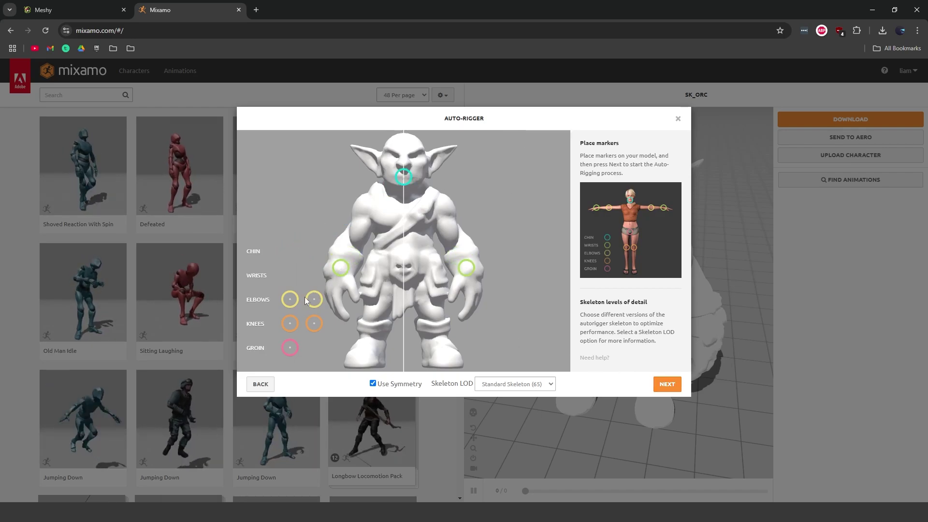
{"action": "left_click_drag", "start_coordinate": [314, 299], "coordinate": [352, 240]}
{"action": "mouse_move", "coordinate": [314, 323]}
{"action": "left_mouse_down"}
{"action": "mouse_move", "coordinate": [388, 319]}
{"action": "mouse_move", "coordinate": [375, 318]}
{"action": "left_mouse_up"}
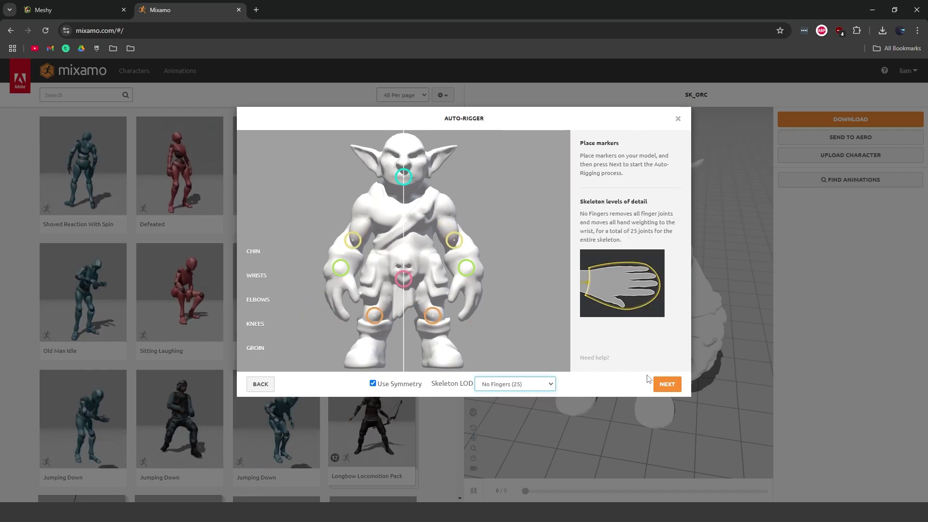
{"action": "left_click", "coordinate": [667, 384]}
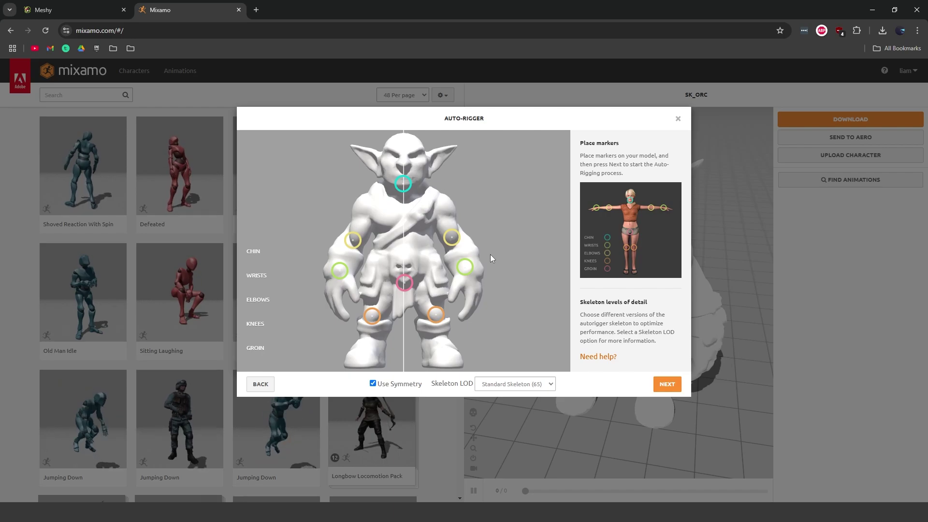
Back in Meshy, turn the goblin model to inspect it and start a new model from a picture.
{"action": "left_click", "coordinate": [81, 10]}
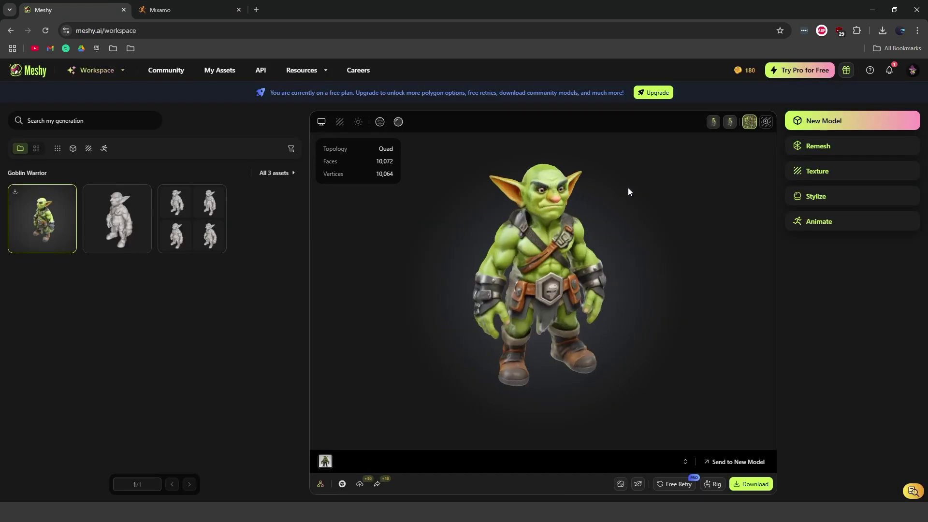
{"action": "left_click_drag", "start_coordinate": [630, 187], "coordinate": [623, 210]}
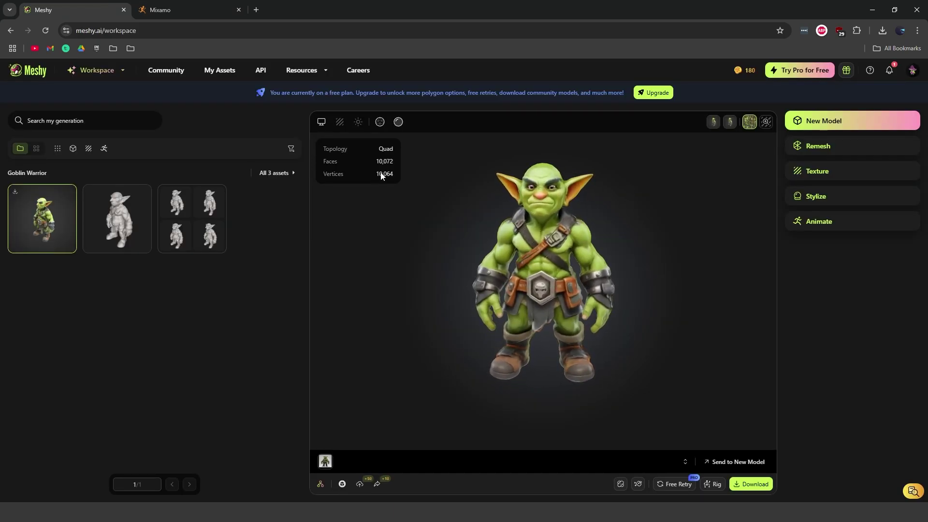
{"action": "left_click", "coordinate": [842, 126]}
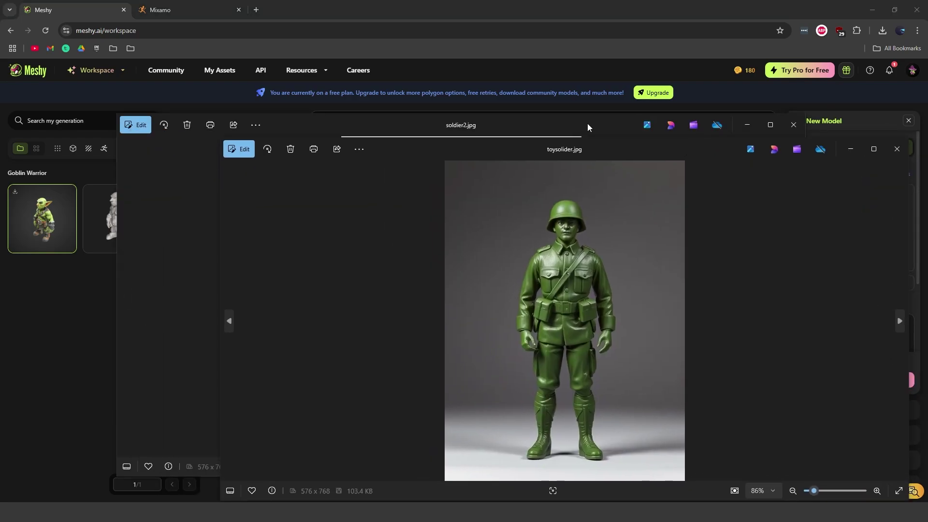
Compare the soldier2.jpg and toysolider.jpg images, close both viewers, and check the Mixamo tab.
{"action": "left_click_drag", "start_coordinate": [587, 127], "coordinate": [453, 130]}
{"action": "left_click", "coordinate": [716, 246]}
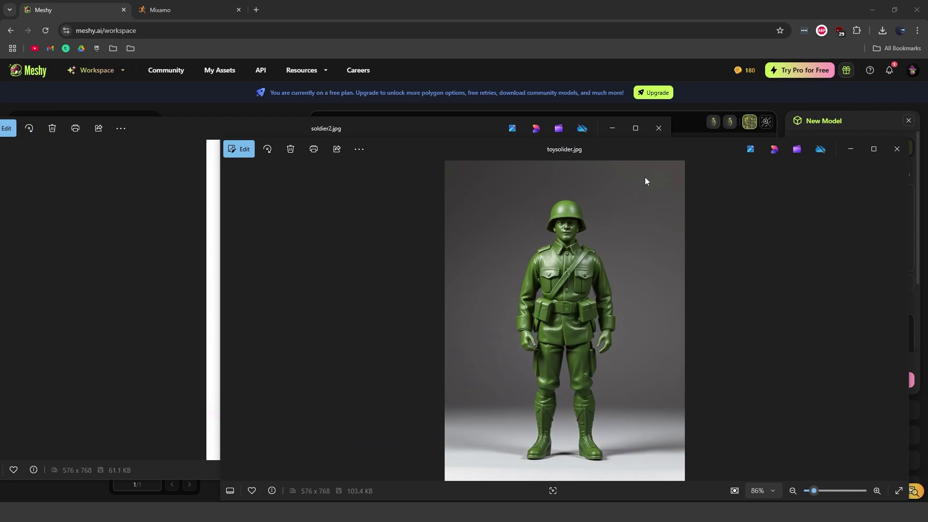
{"action": "left_click", "coordinate": [660, 128]}
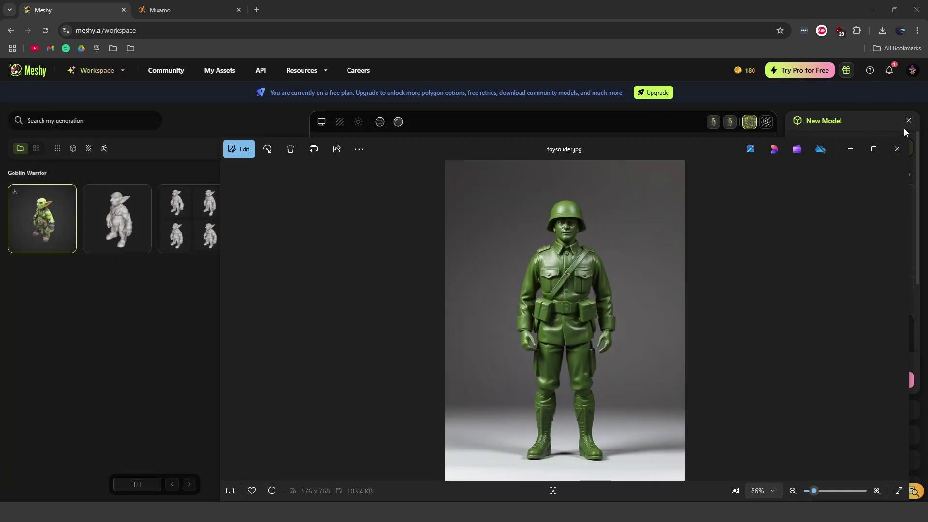
{"action": "left_click", "coordinate": [896, 151]}
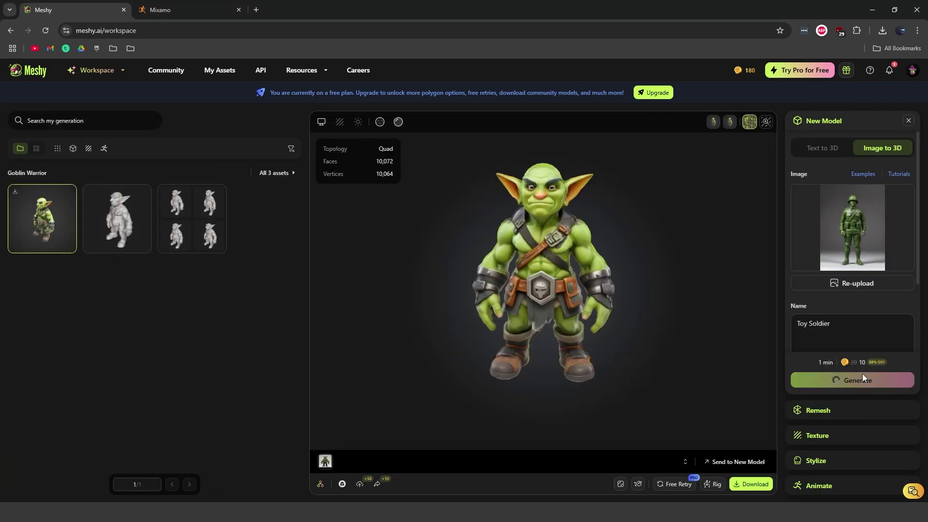
{"action": "key", "text": "ctrl+Tab"}
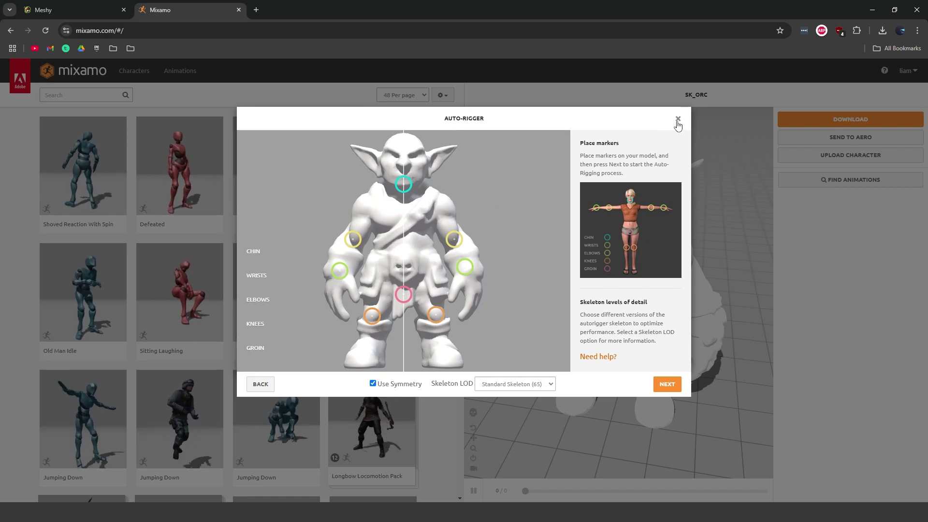
{"action": "key", "text": "ctrl+Tab"}
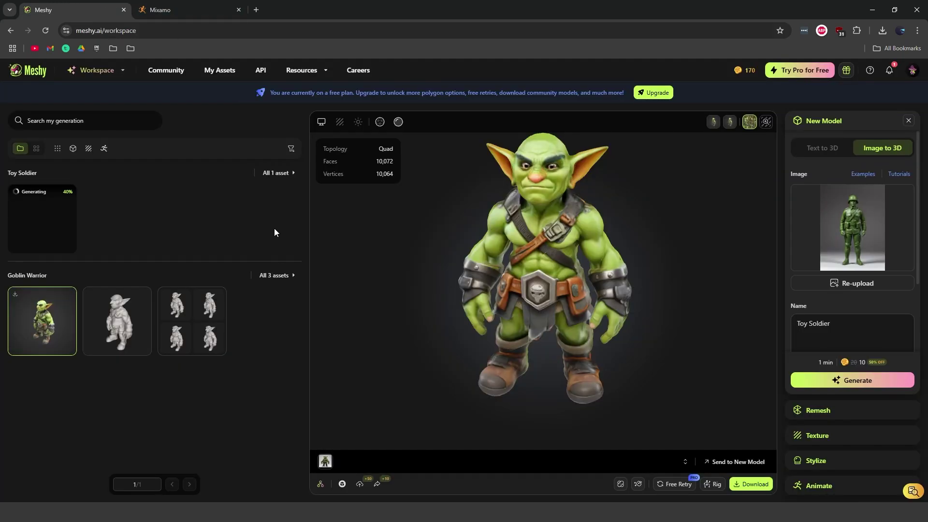
Pick the top-right Toy Soldier draft and start texturing it with a Fixed 10K Quad remesh.
{"action": "left_click", "coordinate": [48, 222]}
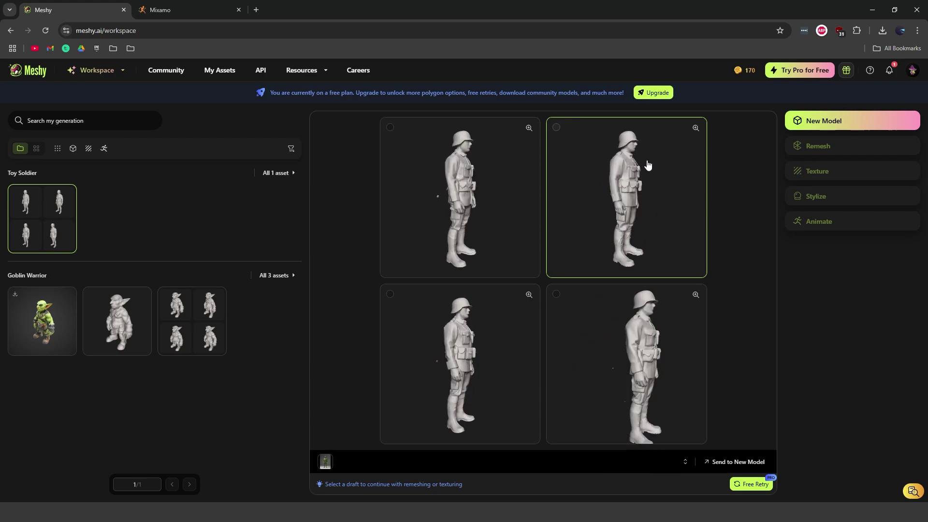
{"action": "left_click", "coordinate": [634, 165]}
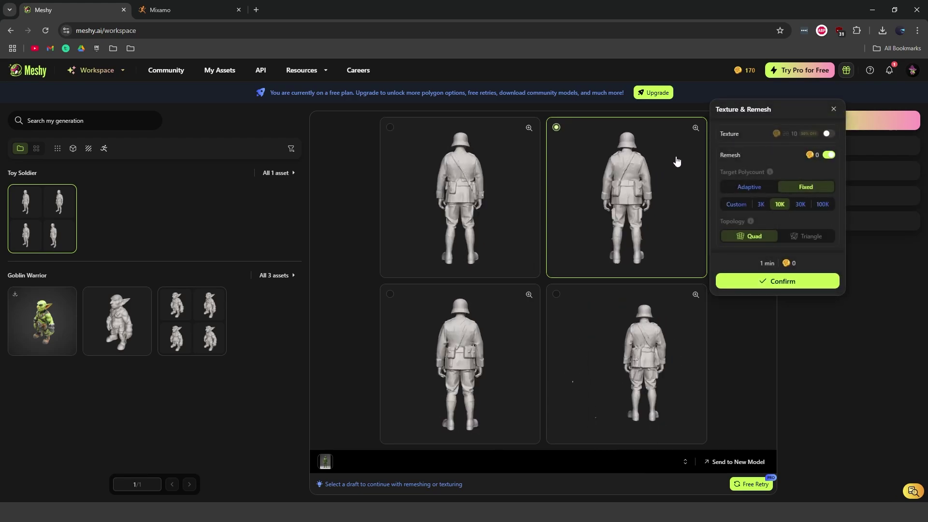
{"action": "left_click", "coordinate": [695, 127]}
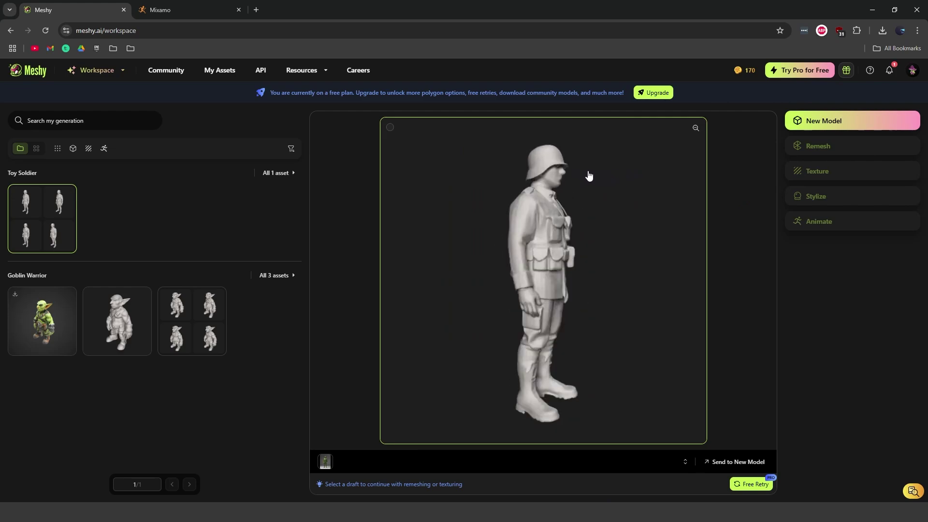
{"action": "left_click", "coordinate": [695, 129]}
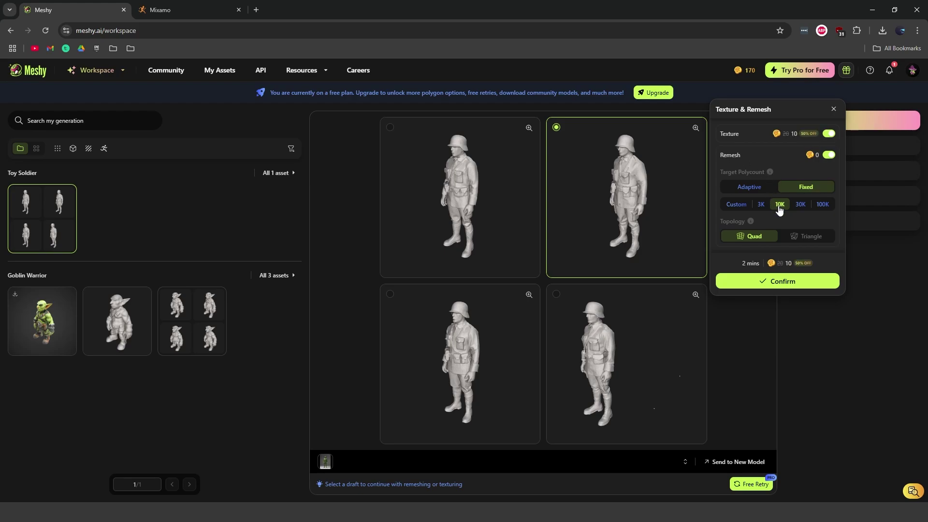
{"action": "left_click", "coordinate": [777, 282]}
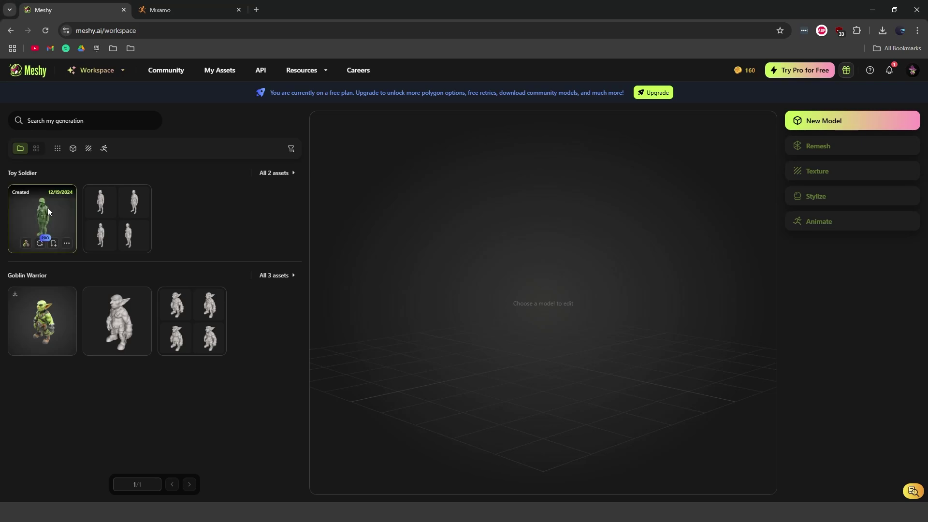
Open the textured Toy Soldier and orbit around it to inspect front, back and body.
{"action": "left_click", "coordinate": [48, 207]}
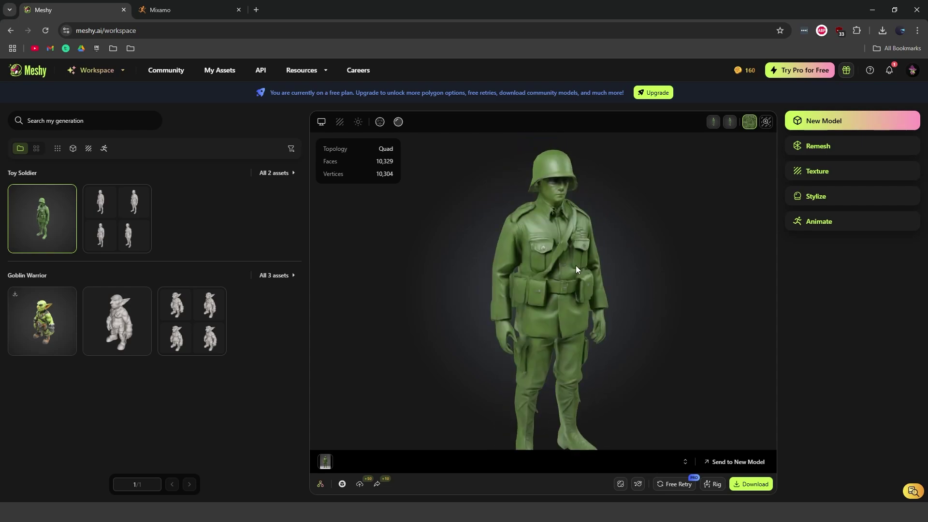
{"action": "scroll", "coordinate": [556, 236], "scroll_direction": "up", "scroll_amount": 3}
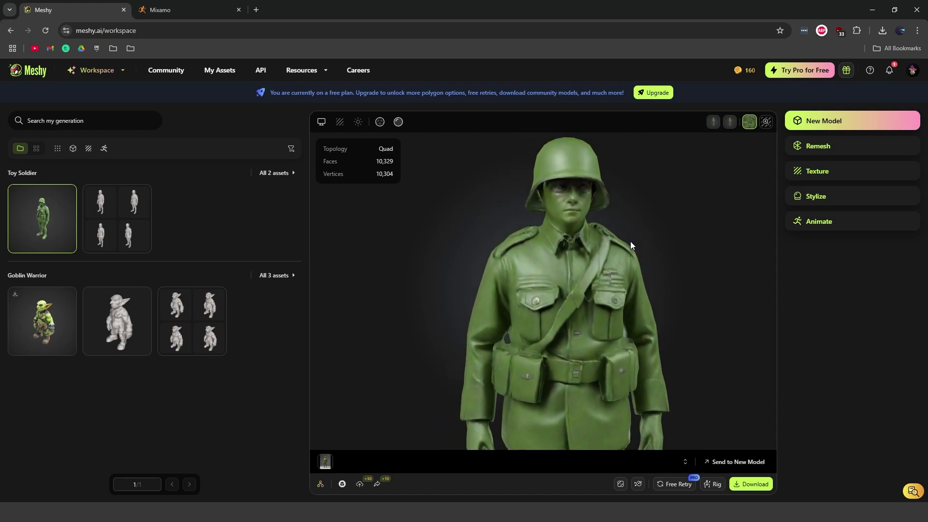
{"action": "scroll", "coordinate": [556, 242], "scroll_direction": "down", "scroll_amount": 3}
{"action": "left_click_drag", "start_coordinate": [580, 246], "coordinate": [489, 245]}
{"action": "right_click_drag", "start_coordinate": [518, 244], "coordinate": [553, 147]}
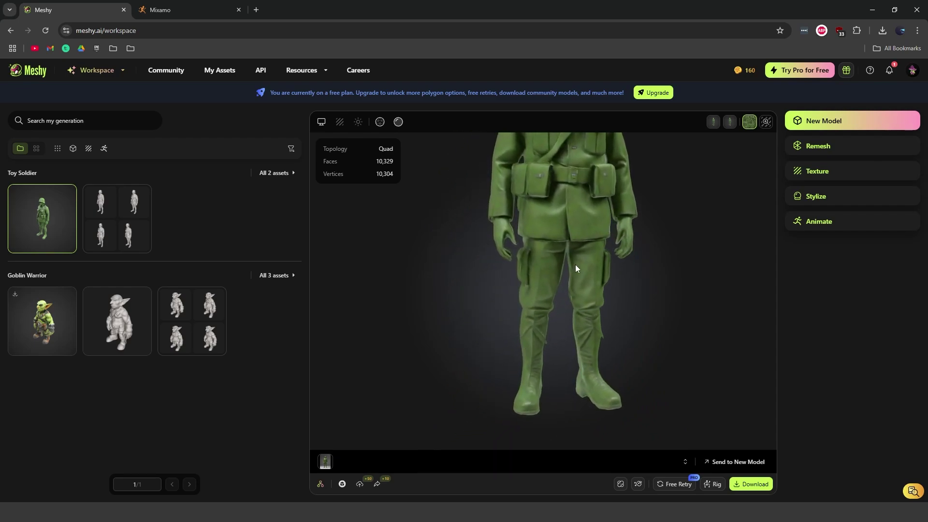
{"action": "right_click_drag", "start_coordinate": [582, 208], "coordinate": [593, 259]}
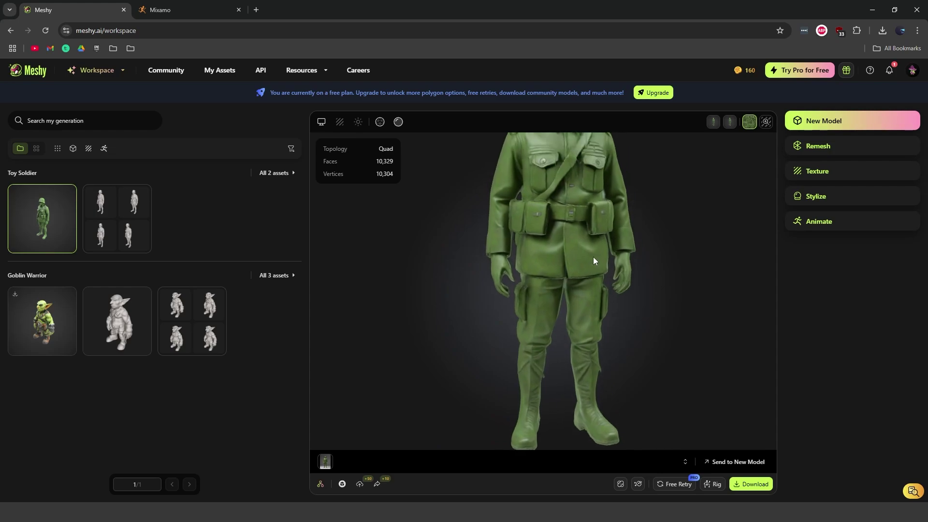
{"action": "left_click_drag", "start_coordinate": [587, 218], "coordinate": [638, 246]}
{"action": "scroll", "coordinate": [578, 260], "scroll_direction": "up", "scroll_amount": 3}
{"action": "scroll", "coordinate": [498, 242], "scroll_direction": "down", "scroll_amount": 5}
Download the Toy Soldier model as an FBX file.
{"action": "left_click", "coordinate": [761, 493]}
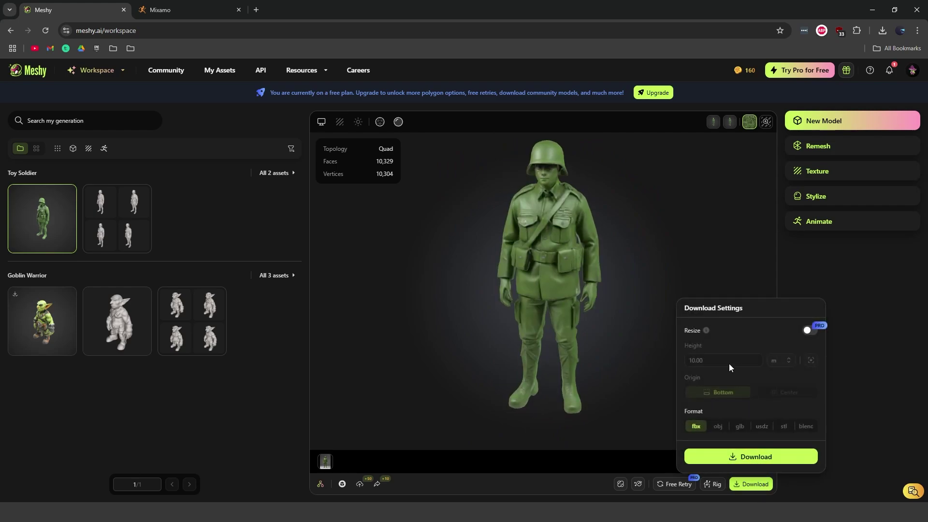
{"action": "left_click", "coordinate": [760, 455]}
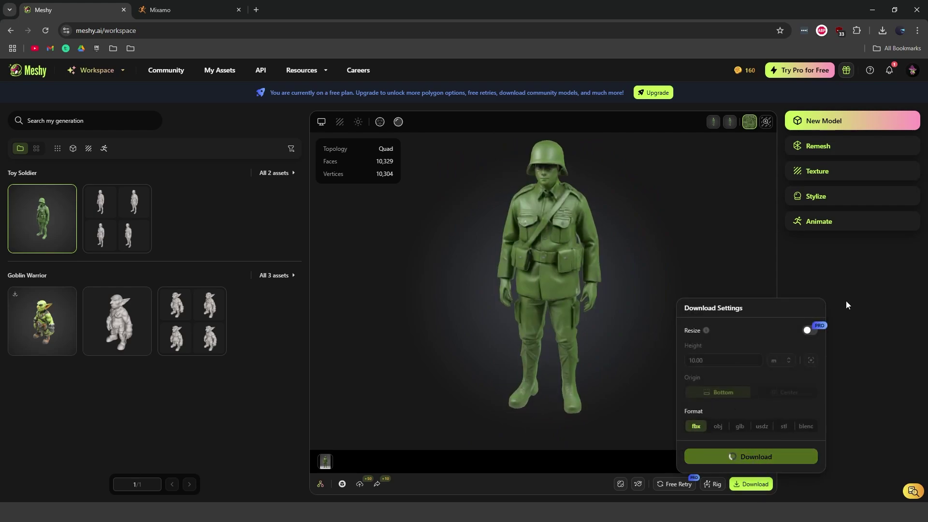
{"action": "left_click", "coordinate": [728, 75]}
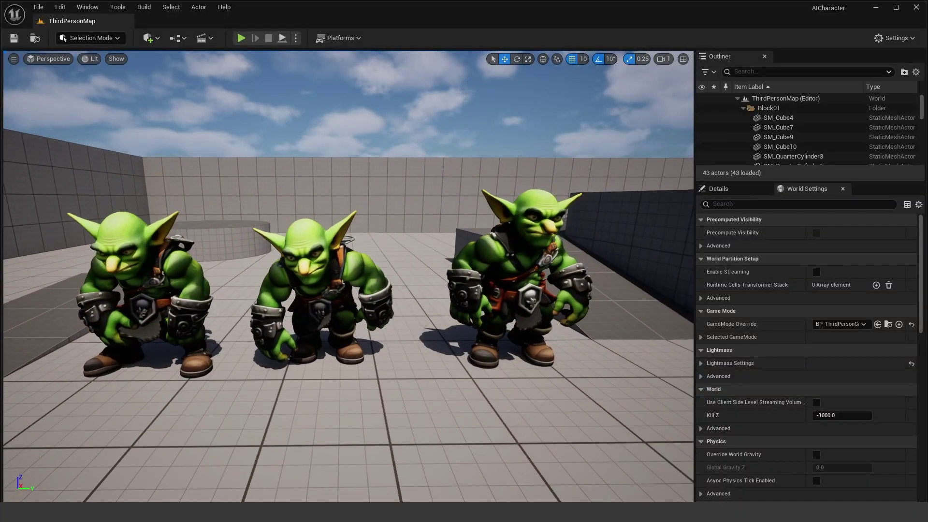
Delete the middle and left goblins from the level.
{"action": "middle_click_drag", "start_coordinate": [443, 192], "coordinate": [415, 189]}
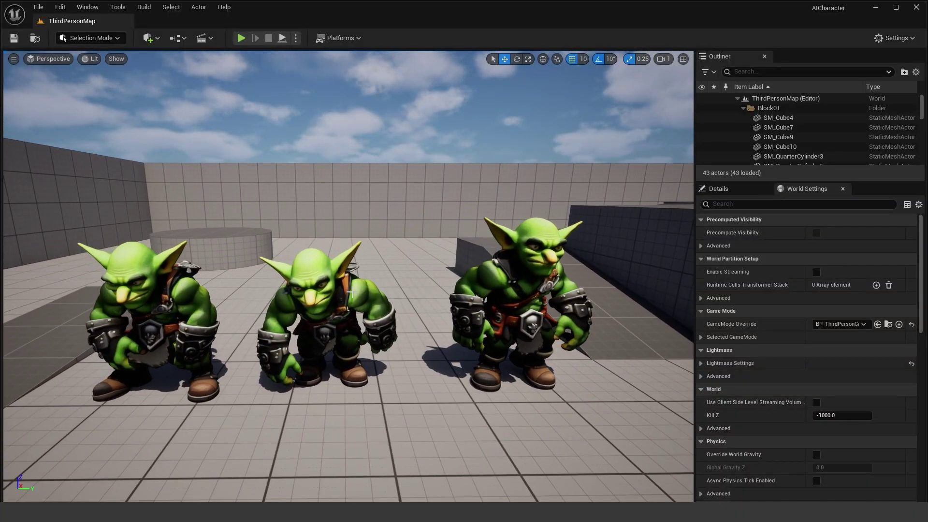
{"action": "left_click", "coordinate": [351, 292]}
{"action": "key", "text": "Delete"}
{"action": "left_click", "coordinate": [219, 303]}
{"action": "key", "text": "Delete"}
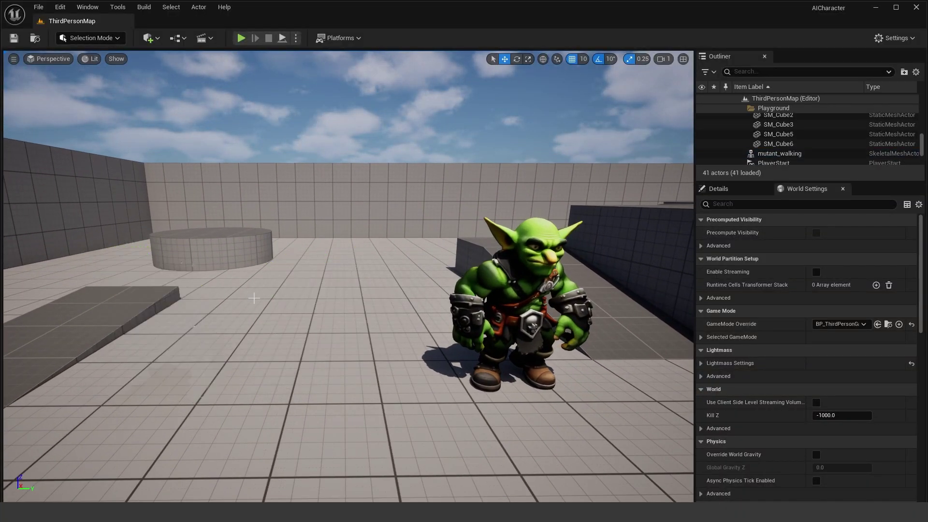
Slide the remaining goblin left across the floor and open the Content Drawer.
{"action": "left_click", "coordinate": [503, 316]}
{"action": "left_click_drag", "start_coordinate": [544, 380], "coordinate": [304, 370]}
{"action": "scroll", "coordinate": [352, 353], "scroll_direction": "up", "scroll_amount": 3}
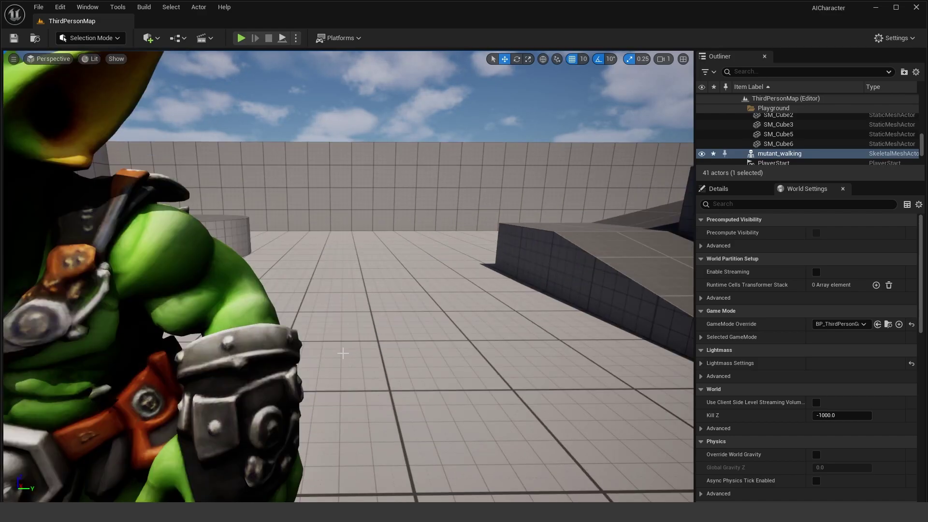
{"action": "right_click_drag", "start_coordinate": [342, 353], "coordinate": [382, 279]}
{"action": "scroll", "coordinate": [382, 318], "scroll_direction": "up", "scroll_amount": 3}
{"action": "scroll", "coordinate": [381, 318], "scroll_direction": "down", "scroll_amount": 3}
{"action": "key", "text": "ctrl+space"}
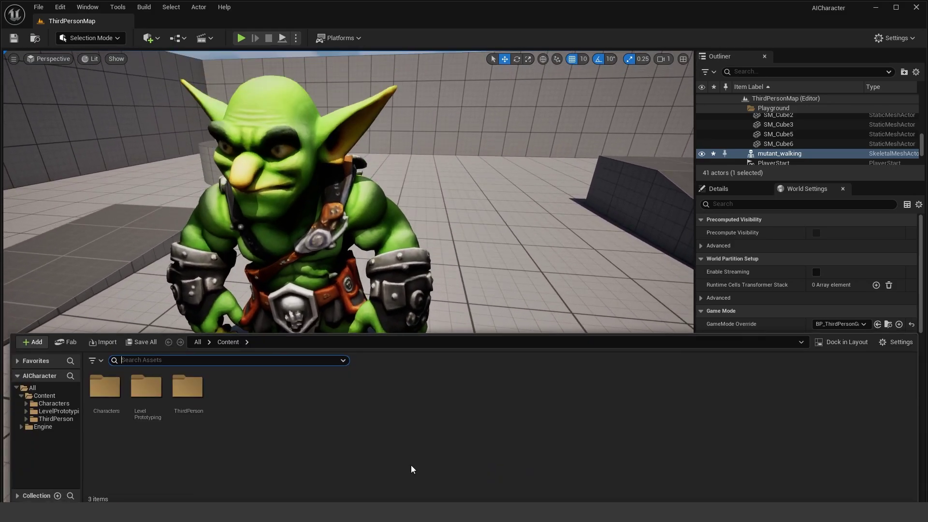
Create a NewFolder under Characters and import the SK_Orc mesh, texture and Material_001 into it.
{"action": "left_click", "coordinate": [847, 346]}
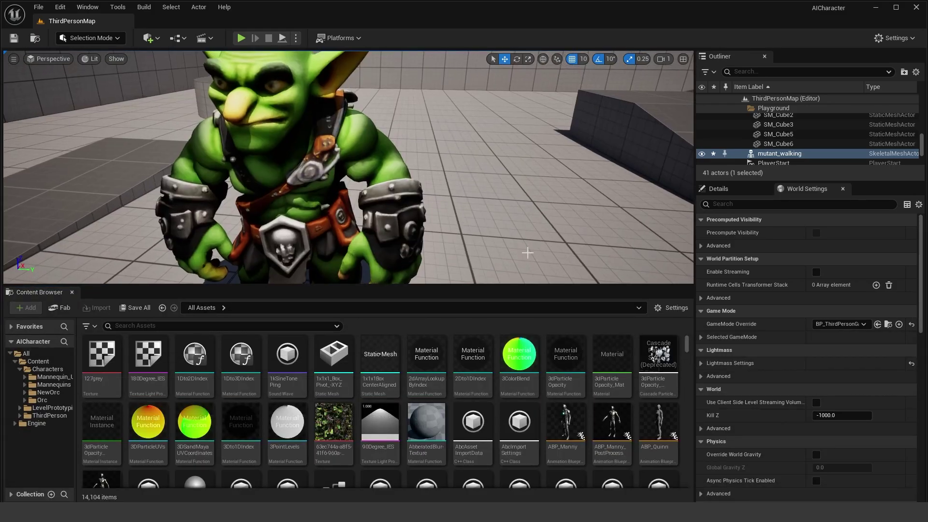
{"action": "left_click", "coordinate": [51, 369]}
{"action": "right_click", "coordinate": [344, 401]}
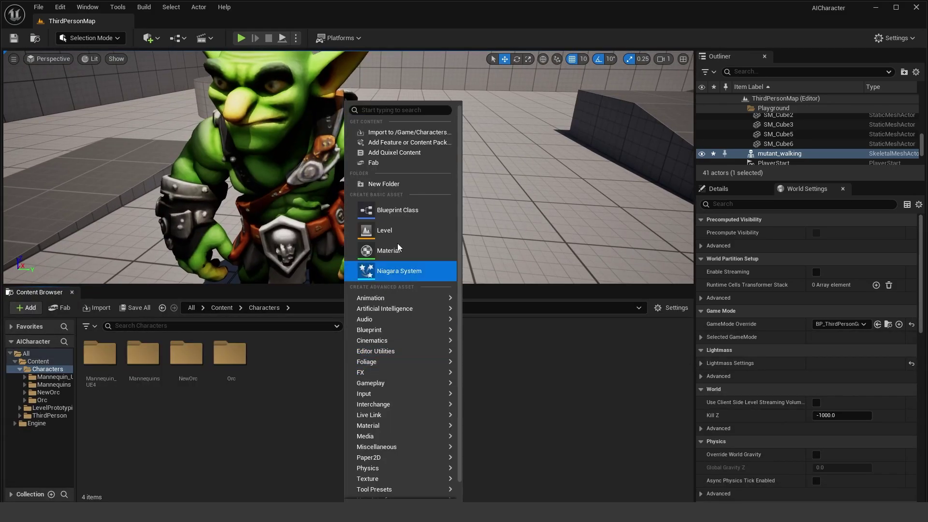
{"action": "left_click", "coordinate": [384, 184]}
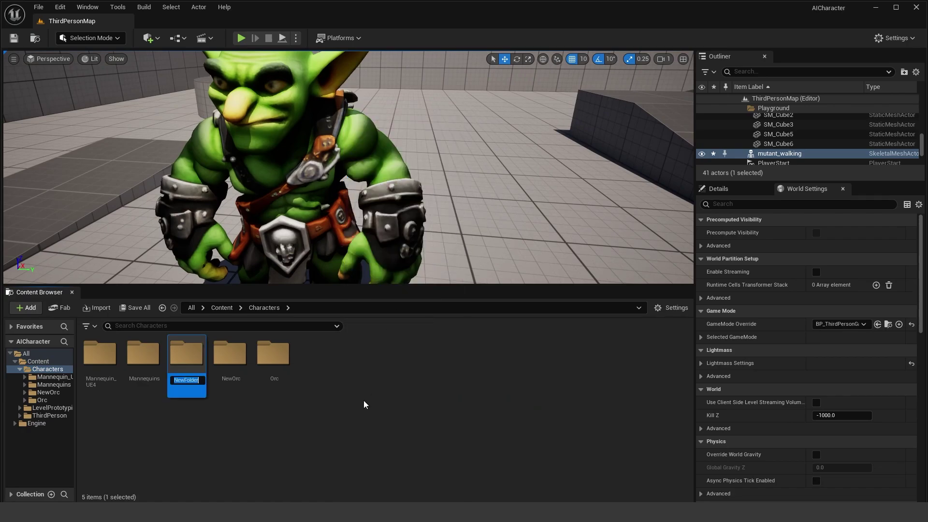
{"action": "double_click", "coordinate": [186, 355]}
{"action": "left_click_drag", "start_coordinate": [310, 386], "coordinate": [311, 383]}
{"action": "left_click", "coordinate": [646, 404]}
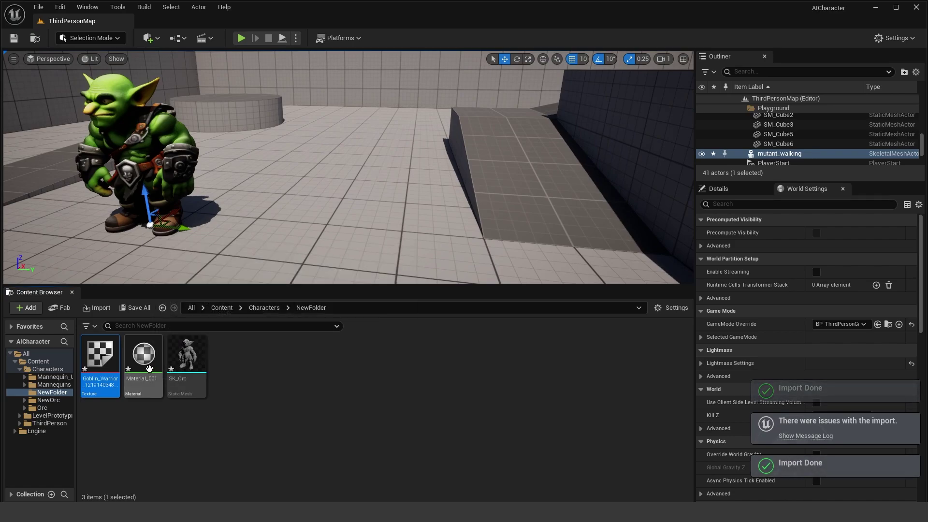
In Material_001, replace the imported nodes with the Goblin_Warrior texture wired into Base Color.
{"action": "double_click", "coordinate": [147, 367]}
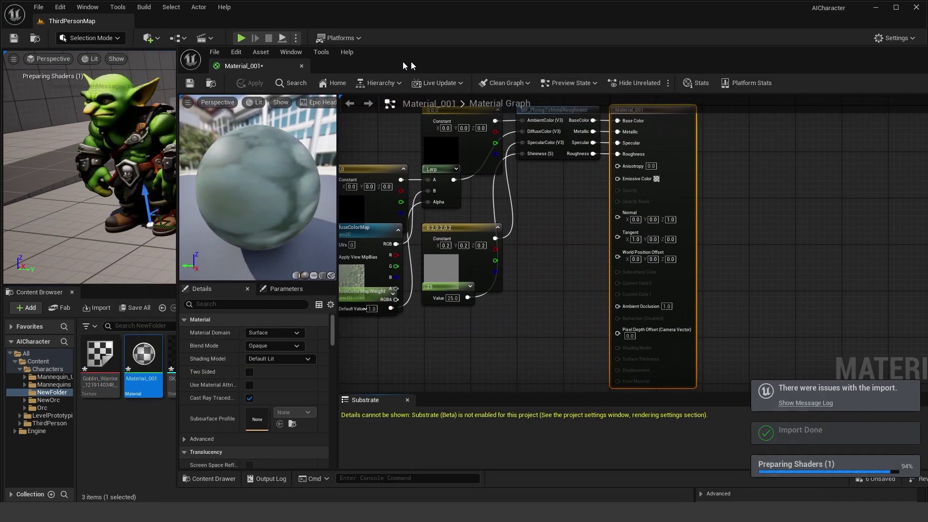
{"action": "left_click_drag", "start_coordinate": [423, 63], "coordinate": [450, 65]}
{"action": "scroll", "coordinate": [537, 179], "scroll_direction": "down", "scroll_amount": 3}
{"action": "right_click_drag", "start_coordinate": [537, 179], "coordinate": [568, 217]}
{"action": "left_click_drag", "start_coordinate": [434, 152], "coordinate": [640, 350]}
{"action": "key", "text": "Delete"}
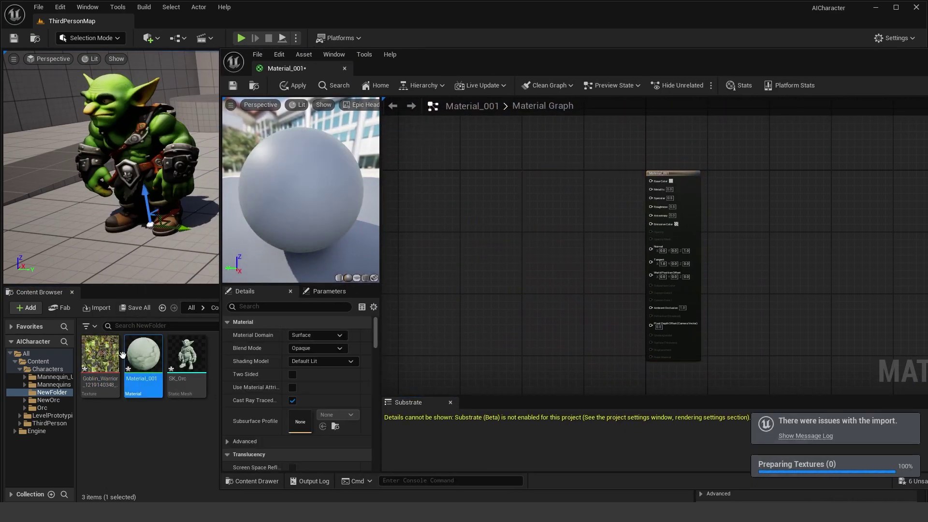
{"action": "left_click_drag", "start_coordinate": [117, 356], "coordinate": [661, 181]}
{"action": "scroll", "coordinate": [620, 193], "scroll_direction": "up", "scroll_amount": 2}
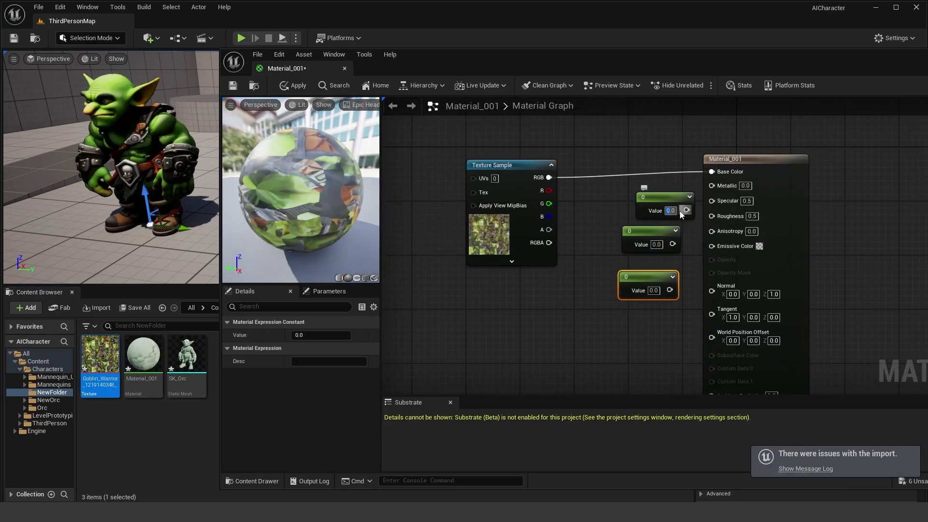
{"action": "left_click_drag", "start_coordinate": [686, 211], "coordinate": [712, 186]}
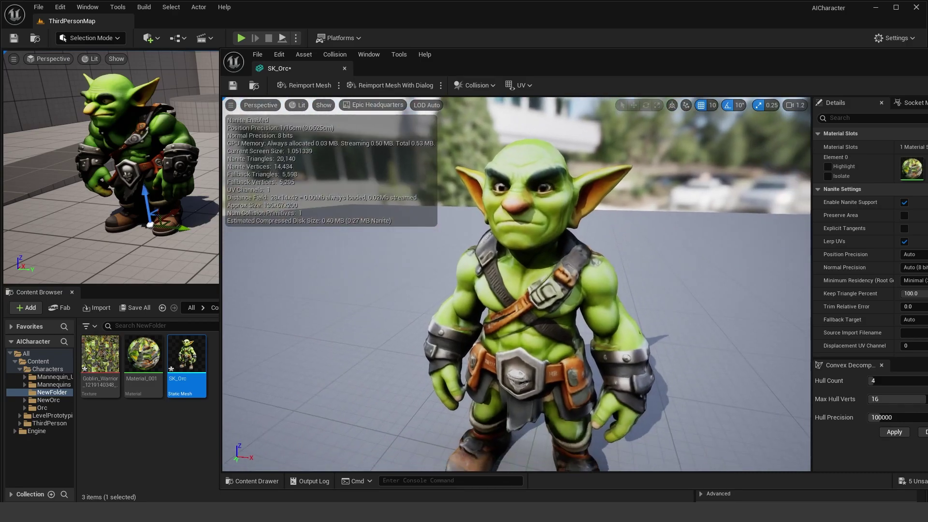
{"action": "right_click_drag", "start_coordinate": [503, 261], "coordinate": [502, 285]}
Place SK_Orc in the level beside the first goblin, rotated 80° to face the camera.
{"action": "left_click", "coordinate": [345, 68]}
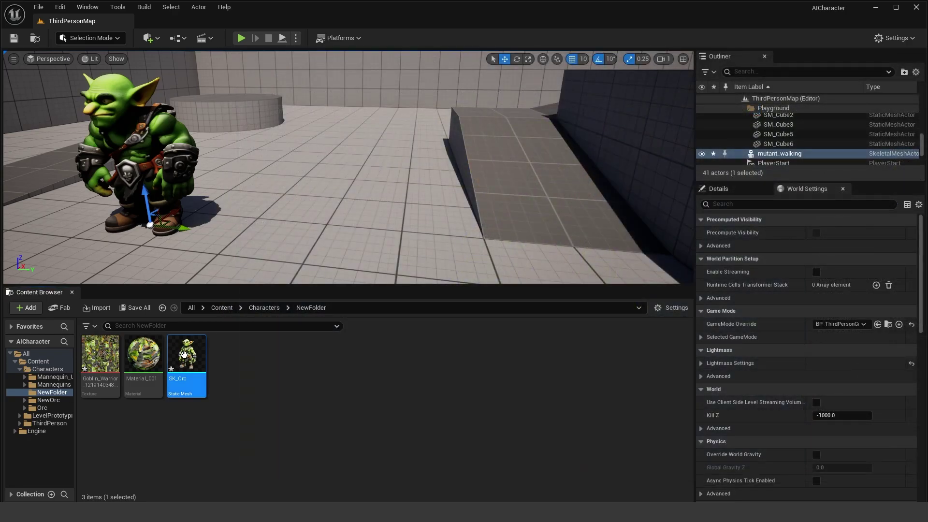
{"action": "left_click_drag", "start_coordinate": [187, 360], "coordinate": [288, 246]}
{"action": "left_click_drag", "start_coordinate": [297, 213], "coordinate": [345, 237]}
Fly the view around the level to frame both goblins side by side.
{"action": "right_click_drag", "start_coordinate": [436, 149], "coordinate": [397, 119]}
{"action": "left_click", "coordinate": [454, 87]}
{"action": "right_click_drag", "start_coordinate": [454, 87], "coordinate": [476, 121]}
{"action": "scroll", "coordinate": [461, 122], "scroll_direction": "down", "scroll_amount": 1}
{"action": "key", "text": "w"}
{"action": "key", "text": "a"}
{"action": "key", "text": "a"}
{"action": "key", "text": "s"}
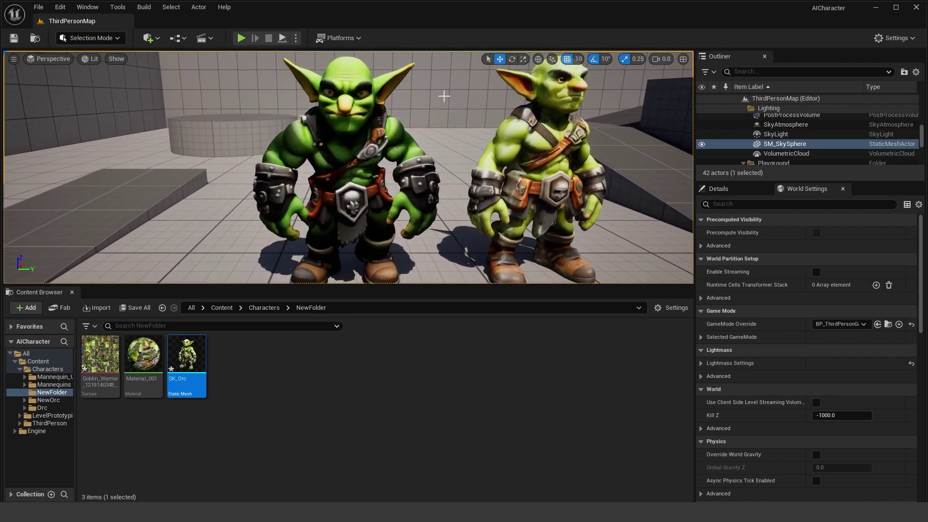
{"action": "key", "text": "w"}
{"action": "right_click_drag", "start_coordinate": [443, 95], "coordinate": [452, 124]}
{"action": "key", "text": "d"}
{"action": "scroll", "coordinate": [465, 111], "scroll_direction": "down", "scroll_amount": 2}
{"action": "key", "text": "a"}
{"action": "key", "text": "w"}
{"action": "key", "text": "s"}
{"action": "key", "text": "d"}
{"action": "right_click_drag", "start_coordinate": [529, 224], "coordinate": [547, 200]}
{"action": "key", "text": "s"}
Enlarge the level view and circle the two goblins to inspect them from front and back.
{"action": "left_click", "coordinate": [72, 292]}
{"action": "right_click_drag", "start_coordinate": [348, 276], "coordinate": [348, 275]}
{"action": "right_click_drag", "start_coordinate": [528, 188], "coordinate": [529, 188]}
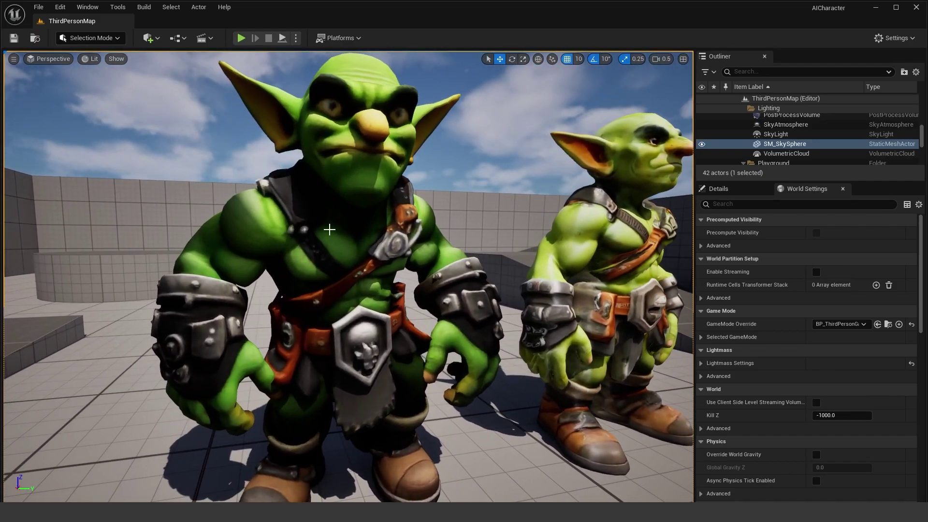
{"action": "right_click_drag", "start_coordinate": [330, 229], "coordinate": [329, 230]}
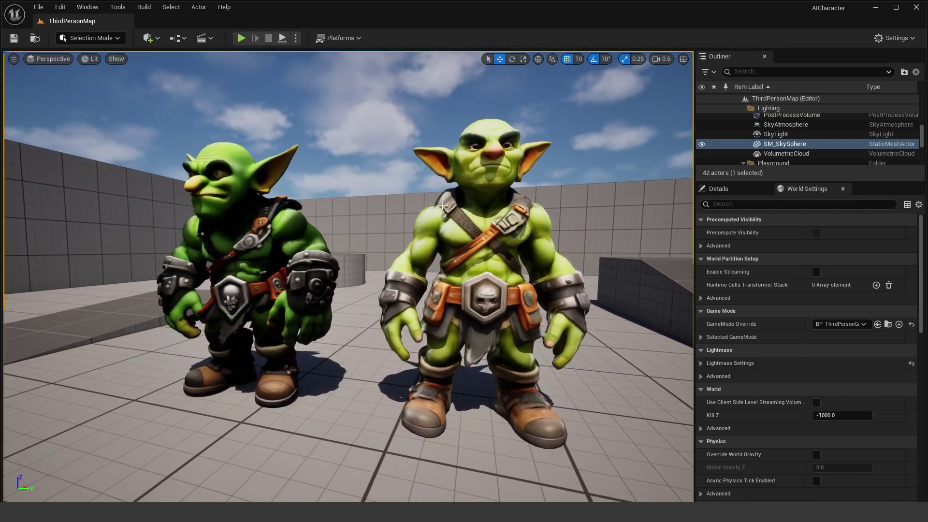
{"action": "right_click_drag", "start_coordinate": [441, 206], "coordinate": [441, 205]}
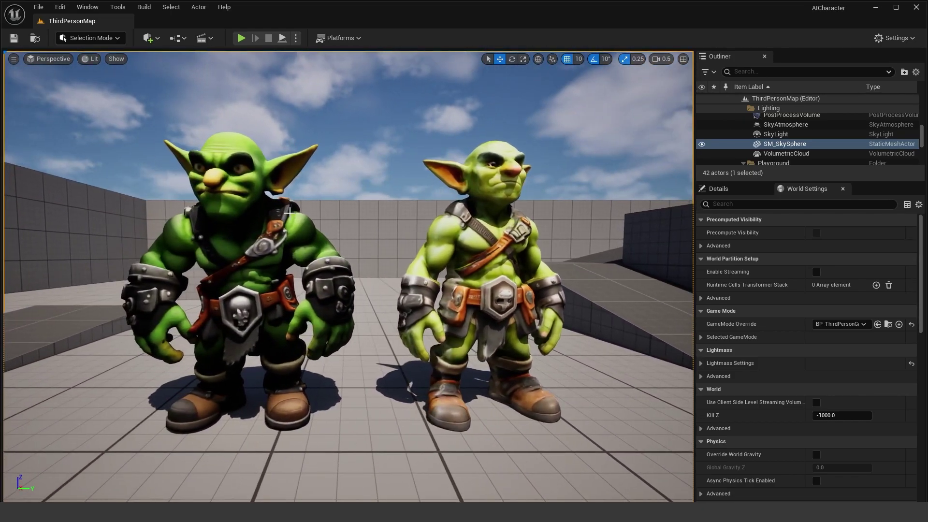
{"action": "right_click_drag", "start_coordinate": [313, 205], "coordinate": [313, 204]}
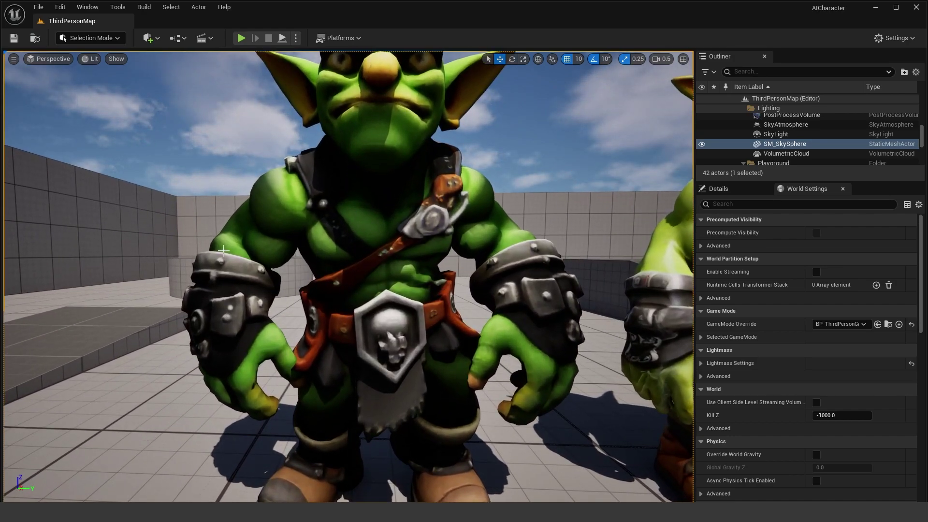
Orbit around the two goblins, viewing them close up, from the side and from behind.
{"action": "right_click_drag", "start_coordinate": [266, 272], "coordinate": [328, 228]}
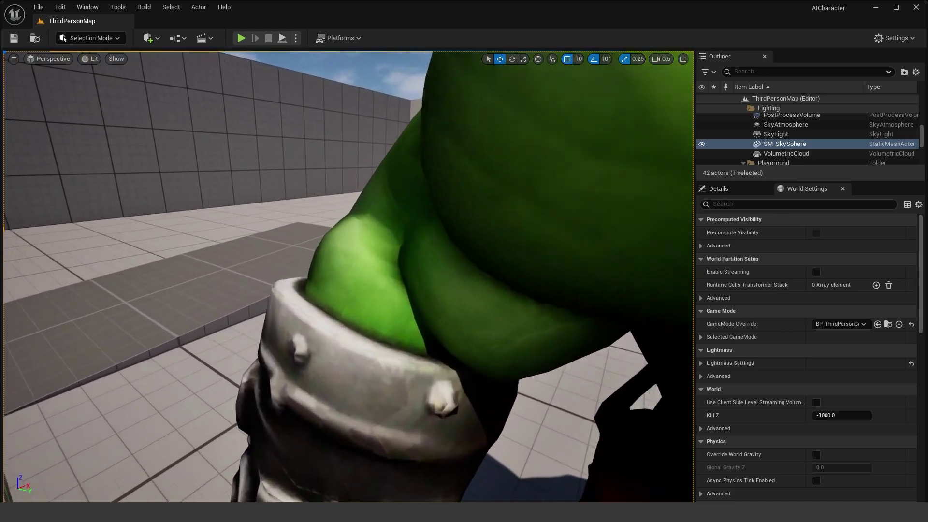
{"action": "right_click_drag", "start_coordinate": [323, 247], "coordinate": [294, 258]}
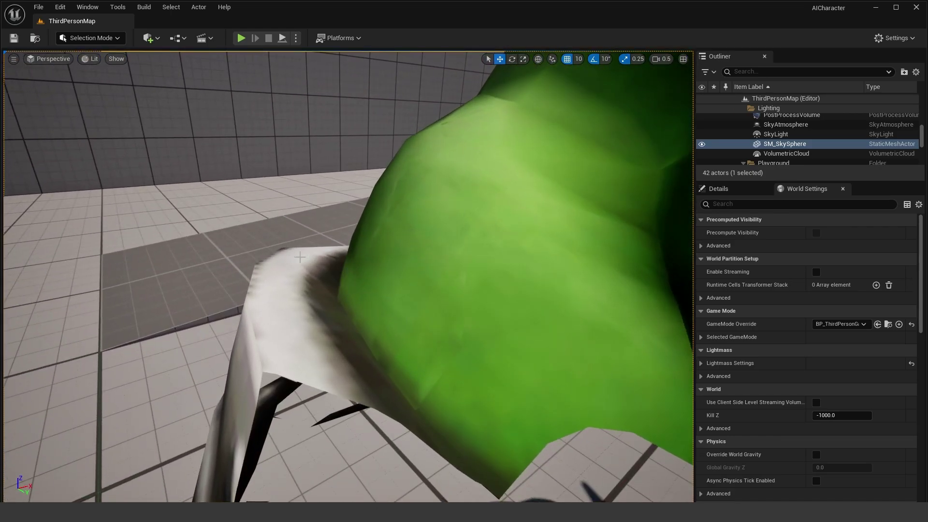
{"action": "right_click_drag", "start_coordinate": [322, 246], "coordinate": [323, 246]}
{"action": "right_click_drag", "start_coordinate": [361, 277], "coordinate": [361, 278]}
{"action": "right_click_drag", "start_coordinate": [323, 246], "coordinate": [323, 247]}
{"action": "right_click_drag", "start_coordinate": [437, 205], "coordinate": [437, 205]}
{"action": "right_click_drag", "start_coordinate": [506, 209], "coordinate": [506, 208]}
{"action": "right_click_drag", "start_coordinate": [488, 242], "coordinate": [488, 241]}
{"action": "right_click_drag", "start_coordinate": [322, 303], "coordinate": [322, 303]}
{"action": "right_click_drag", "start_coordinate": [459, 314], "coordinate": [459, 315]}
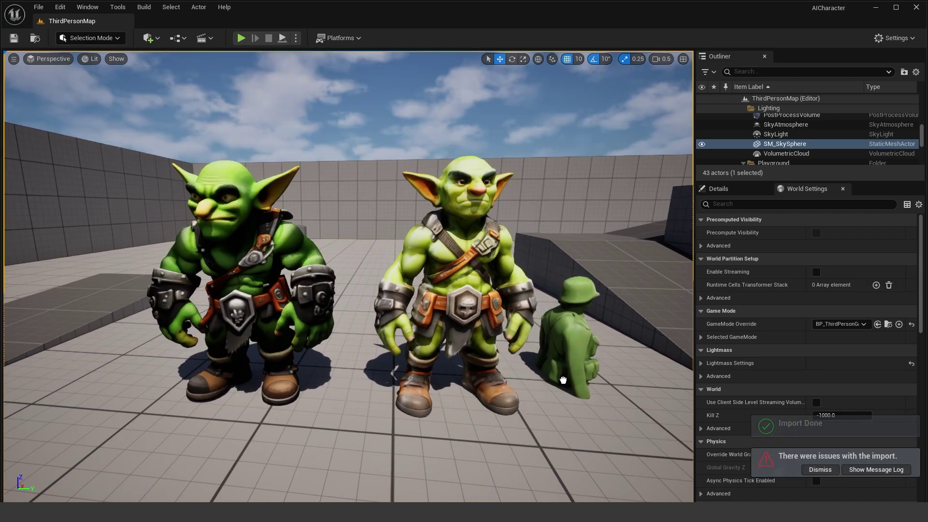
Rotate the green toy soldier upright beside the goblins and inspect it up close.
{"action": "left_click", "coordinate": [564, 381]}
{"action": "right_click_drag", "start_coordinate": [597, 239], "coordinate": [597, 239]}
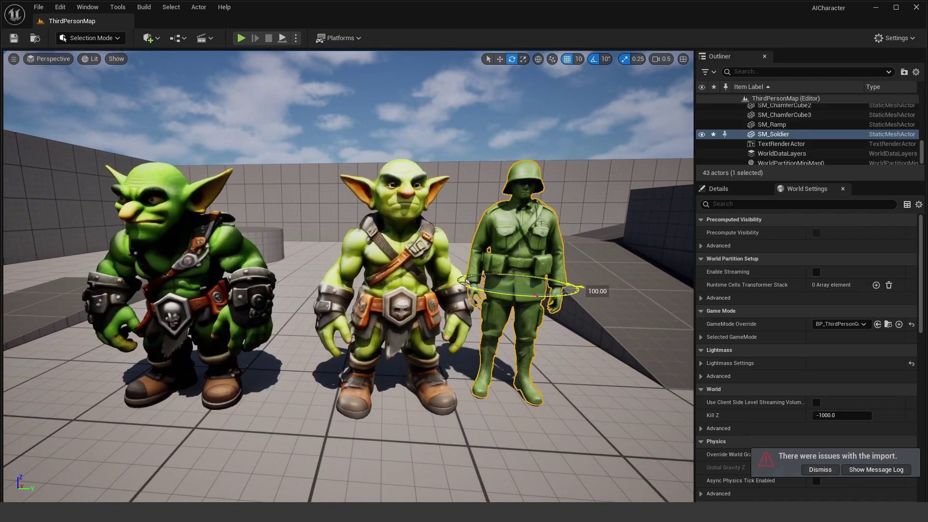
{"action": "right_click_drag", "start_coordinate": [578, 285], "coordinate": [578, 285]}
{"action": "left_click", "coordinate": [578, 145]}
{"action": "right_click_drag", "start_coordinate": [578, 145], "coordinate": [578, 145]}
{"action": "right_click_drag", "start_coordinate": [578, 285], "coordinate": [578, 285]}
{"action": "right_click_drag", "start_coordinate": [426, 330], "coordinate": [445, 298]}
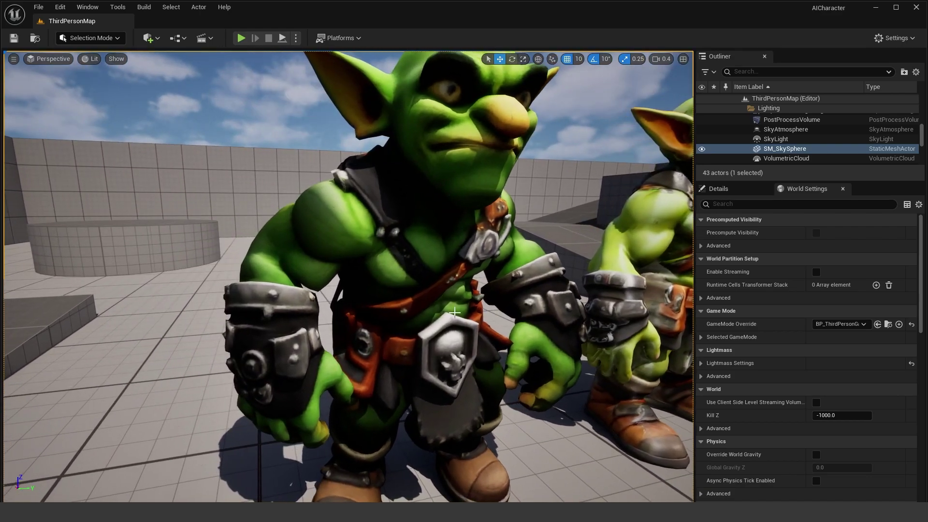
{"action": "right_click_drag", "start_coordinate": [532, 299], "coordinate": [531, 299]}
{"action": "right_click_drag", "start_coordinate": [277, 318], "coordinate": [276, 317]}
Inspect the soldier's mesh in Wireframe view, then return the viewport to Lit.
{"action": "right_click_drag", "start_coordinate": [96, 99], "coordinate": [96, 99]}
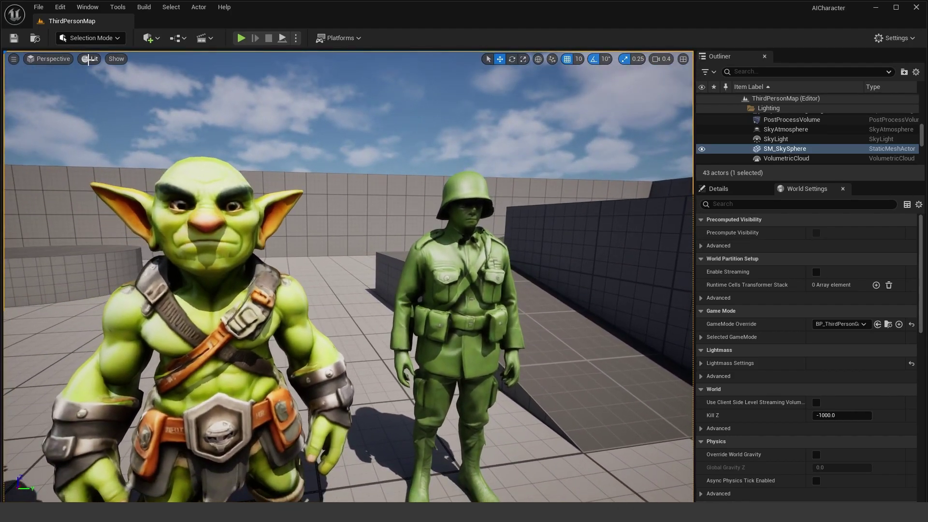
{"action": "left_click", "coordinate": [89, 59]}
{"action": "left_click", "coordinate": [127, 121]}
{"action": "right_click_drag", "start_coordinate": [342, 145], "coordinate": [342, 145]}
{"action": "right_click_drag", "start_coordinate": [276, 104], "coordinate": [301, 104]}
{"action": "left_click", "coordinate": [117, 62]}
{"action": "left_click", "coordinate": [128, 96]}
{"action": "right_click_drag", "start_coordinate": [409, 166], "coordinate": [409, 165]}
Open Material_001 from the Content Drawer and change its constant node from 25 to 1.
{"action": "key", "text": "ctrl+space"}
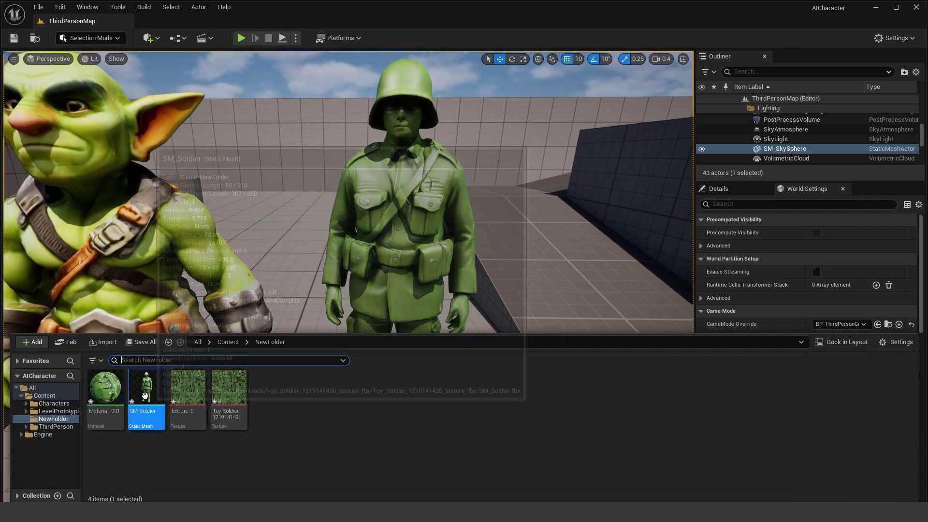
{"action": "double_click", "coordinate": [106, 385]}
{"action": "right_click_drag", "start_coordinate": [536, 184], "coordinate": [605, 216]}
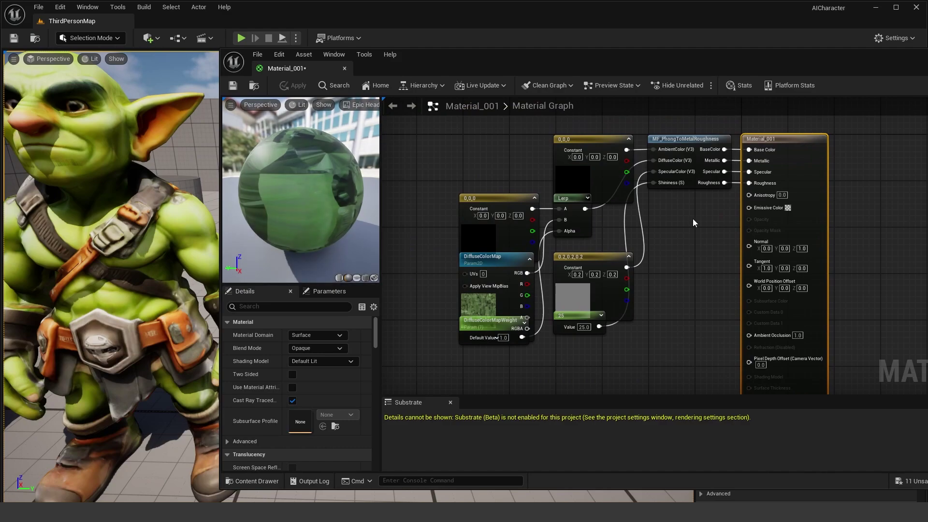
{"action": "scroll", "coordinate": [587, 329], "scroll_direction": "up", "scroll_amount": 1}
{"action": "left_click", "coordinate": [587, 329]}
{"action": "type", "text": "1"}
{"action": "key", "text": "Return"}
{"action": "scroll", "coordinate": [631, 323], "scroll_direction": "up", "scroll_amount": 1}
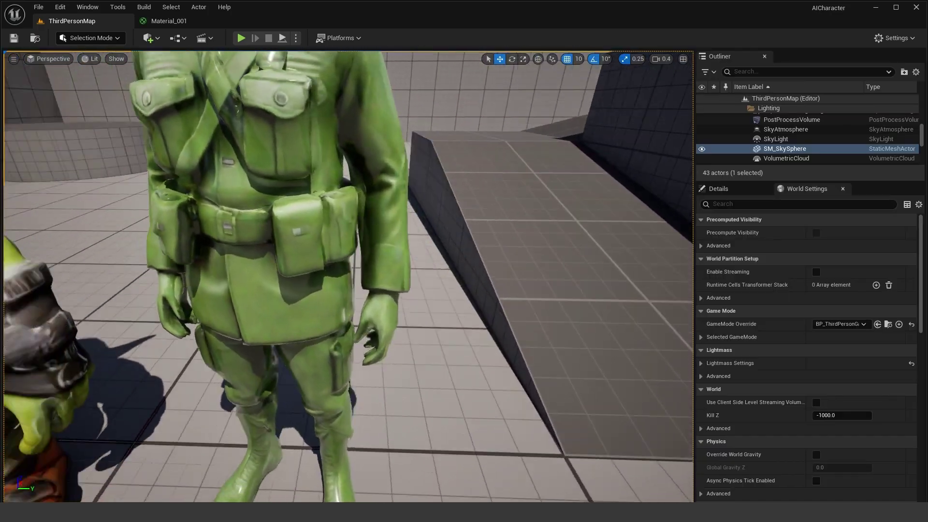
{"action": "right_click_drag", "start_coordinate": [348, 277], "coordinate": [357, 323]}
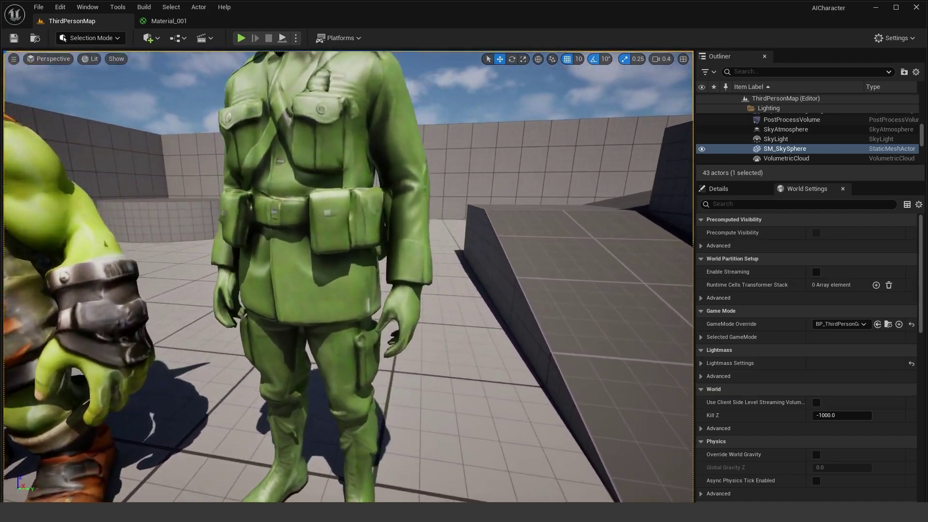
{"action": "scroll", "coordinate": [348, 277], "scroll_direction": "down", "scroll_amount": 3}
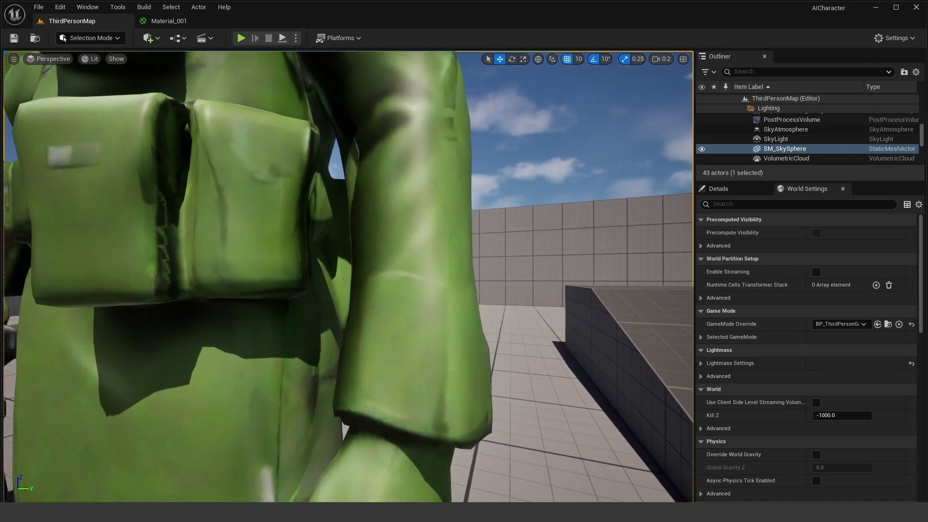
{"action": "key", "text": "w"}
{"action": "key", "text": "s"}
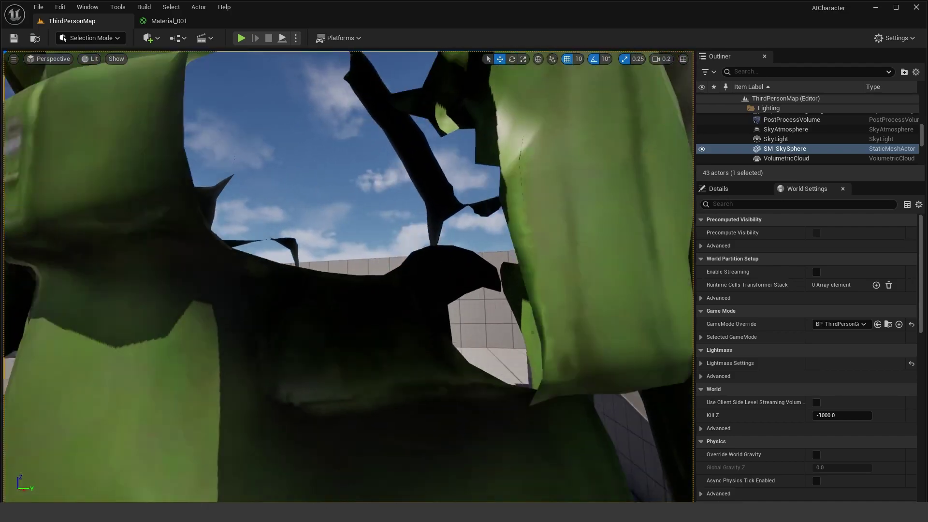
{"action": "key", "text": "s"}
{"action": "key", "text": "a"}
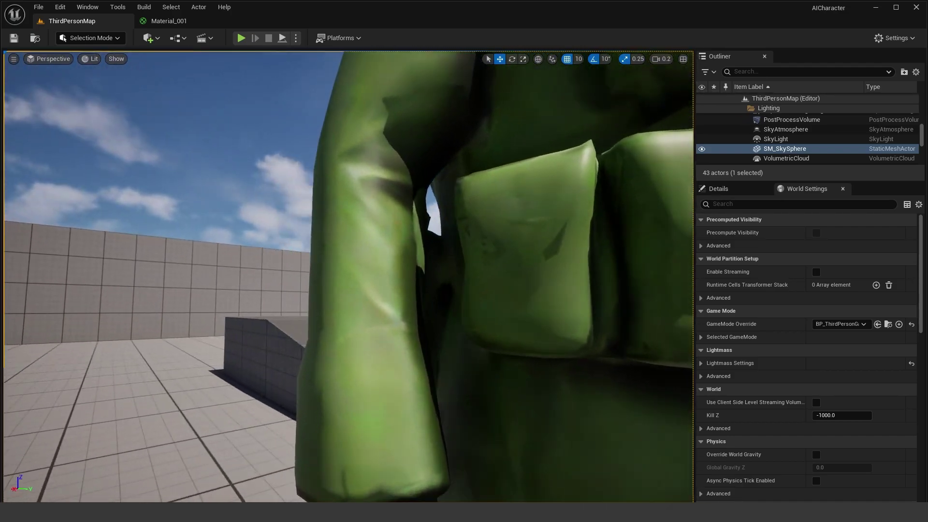
{"action": "key", "text": "a"}
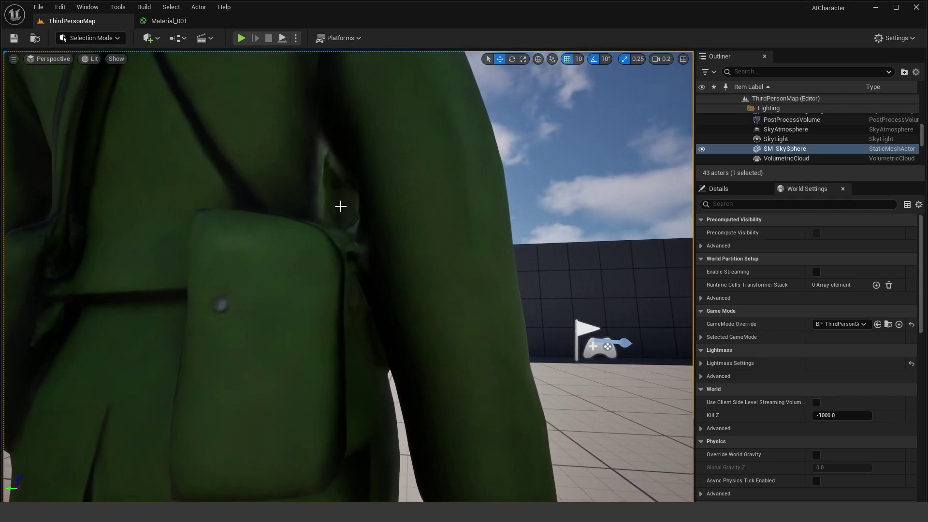
{"action": "key", "text": "w"}
{"action": "right_click_drag", "start_coordinate": [341, 206], "coordinate": [188, 223]}
{"action": "key", "text": "w"}
{"action": "key", "text": "d"}
{"action": "scroll", "coordinate": [339, 223], "scroll_direction": "up", "scroll_amount": 2}
{"action": "key", "text": "s"}
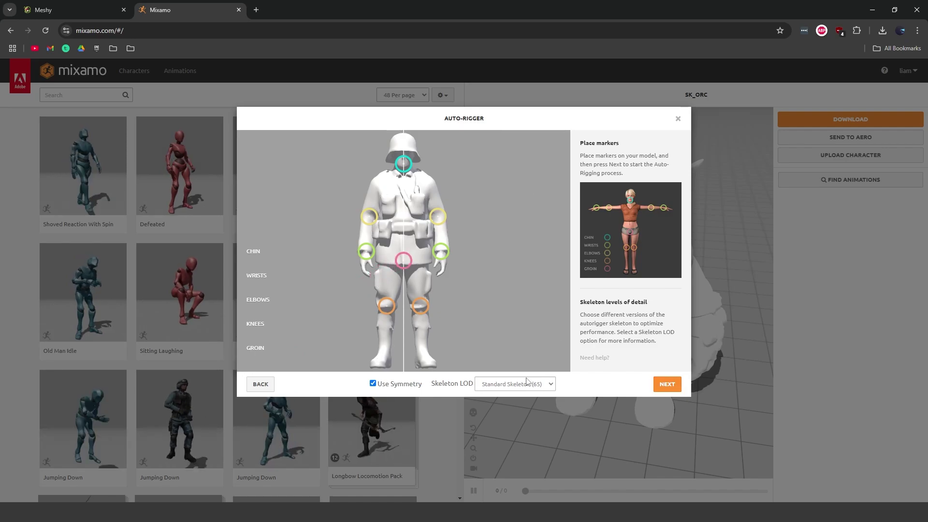
Check the Skeleton LOD dropdown in the Auto-Rigger, keeping the standard skeleton.
{"action": "left_click", "coordinate": [528, 435]}
{"action": "left_click", "coordinate": [661, 385]}
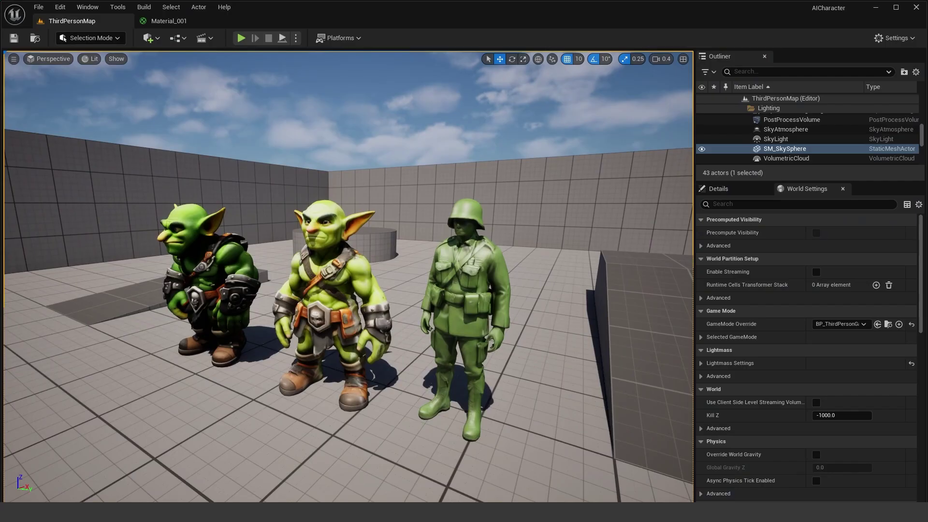
{"action": "scroll", "coordinate": [348, 275], "scroll_direction": "up", "scroll_amount": 5}
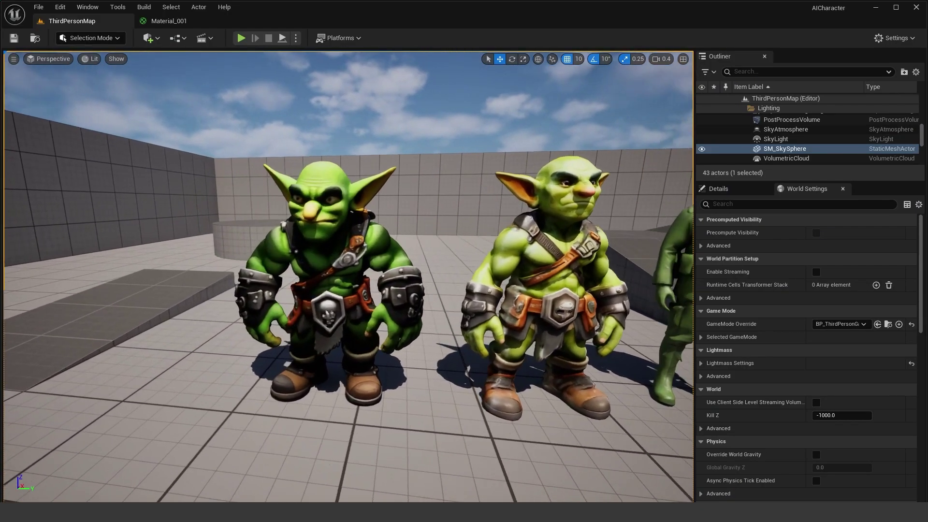
{"action": "right_click_drag", "start_coordinate": [348, 275], "coordinate": [300, 242]}
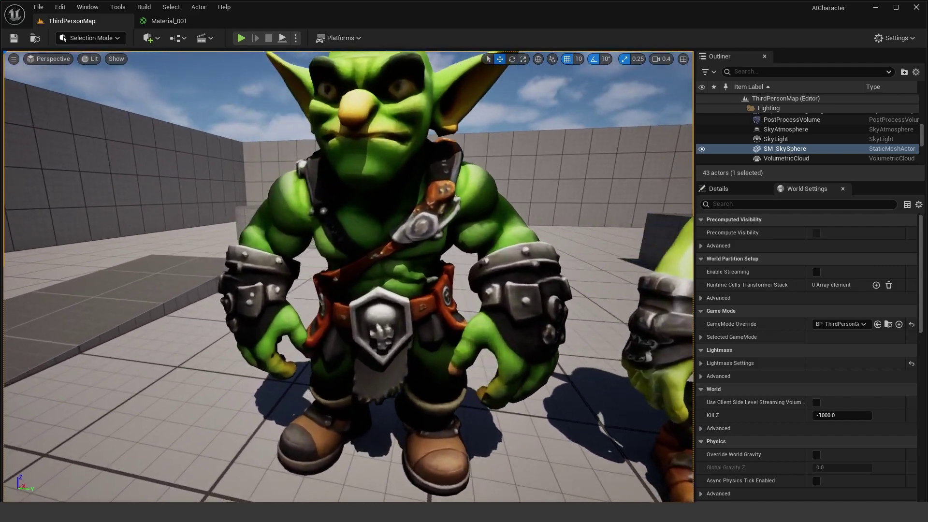
{"action": "right_click_drag", "start_coordinate": [435, 263], "coordinate": [425, 328]}
{"action": "right_click_drag", "start_coordinate": [568, 66], "coordinate": [577, 68]}
{"action": "right_click_drag", "start_coordinate": [348, 275], "coordinate": [389, 287]}
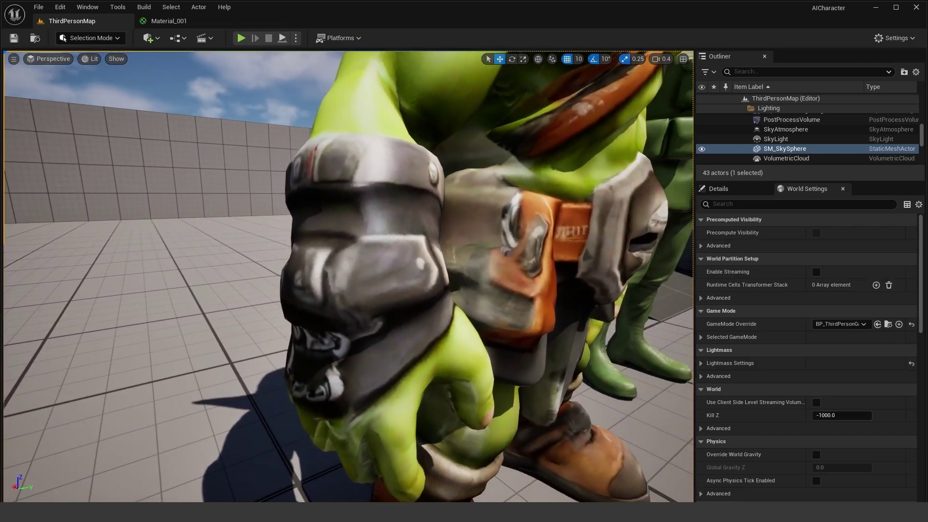
{"action": "key", "text": "d"}
{"action": "right_click_drag", "start_coordinate": [348, 276], "coordinate": [222, 279]}
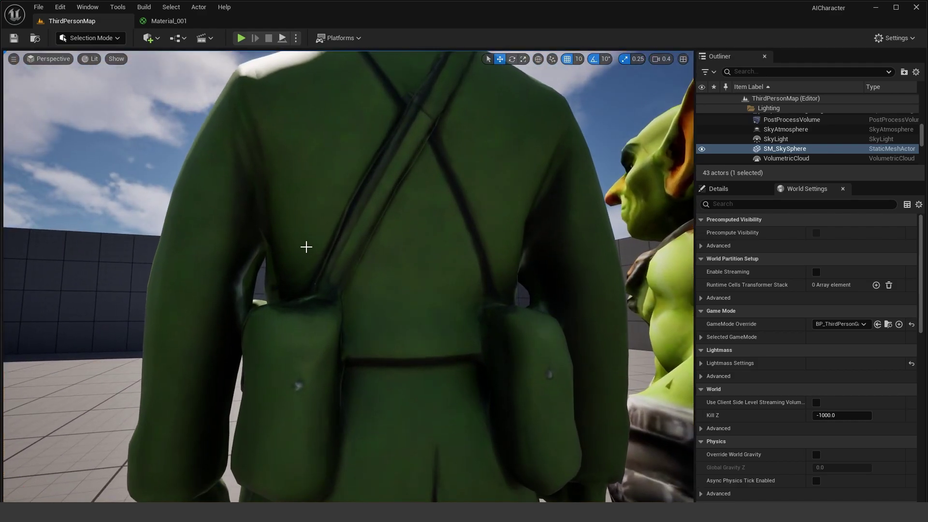
{"action": "key", "text": "s"}
{"action": "right_click_drag", "start_coordinate": [307, 246], "coordinate": [307, 275]}
{"action": "key", "text": "w"}
{"action": "right_click_drag", "start_coordinate": [193, 216], "coordinate": [126, 232]}
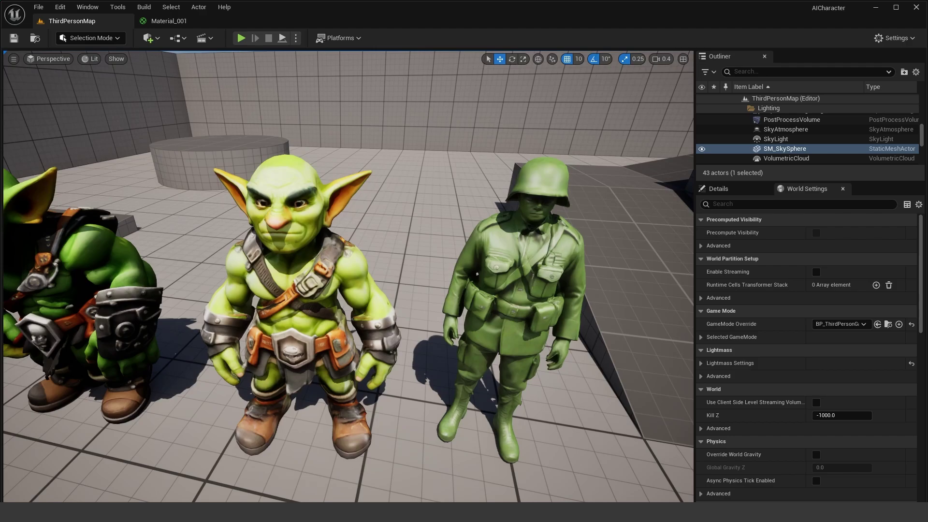
{"action": "key", "text": "d"}
{"action": "right_click_drag", "start_coordinate": [531, 287], "coordinate": [562, 267]}
{"action": "key", "text": "a"}
{"action": "key", "text": "w"}
{"action": "key", "text": "a"}
{"action": "key", "text": "d"}
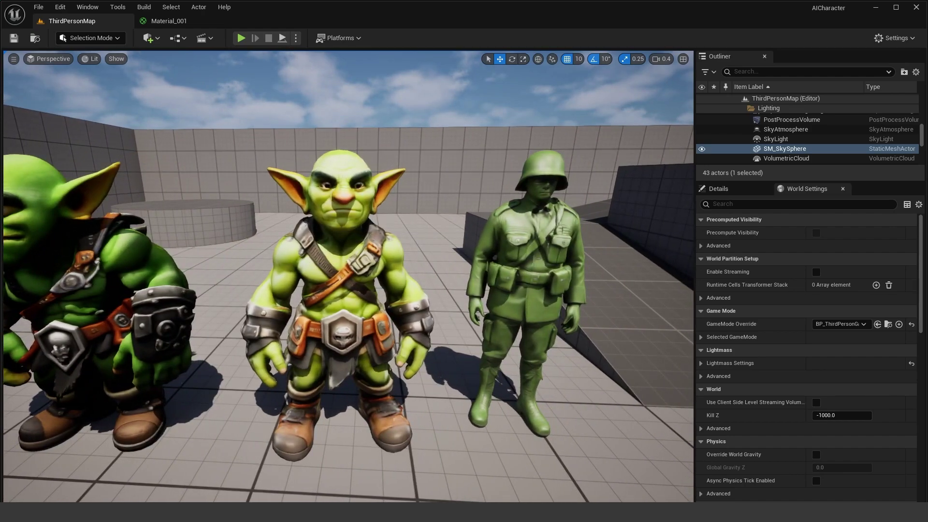